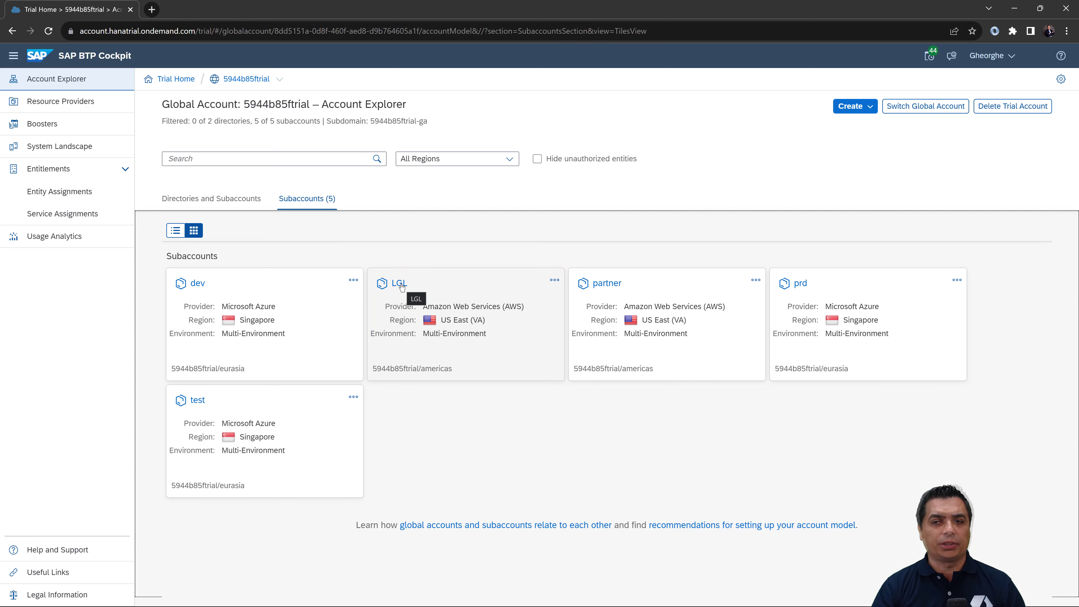
# - Open the SAP Build Process Automation application from the instances and subscriptions of the LGL subaccount
pyautogui.click(399, 283)
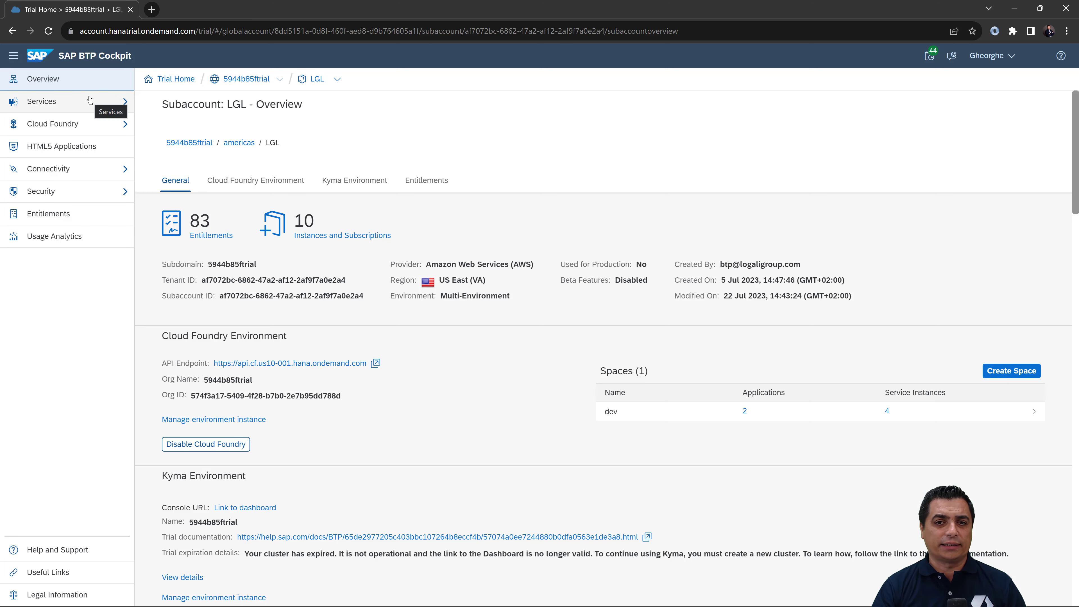
pyautogui.click(125, 104)
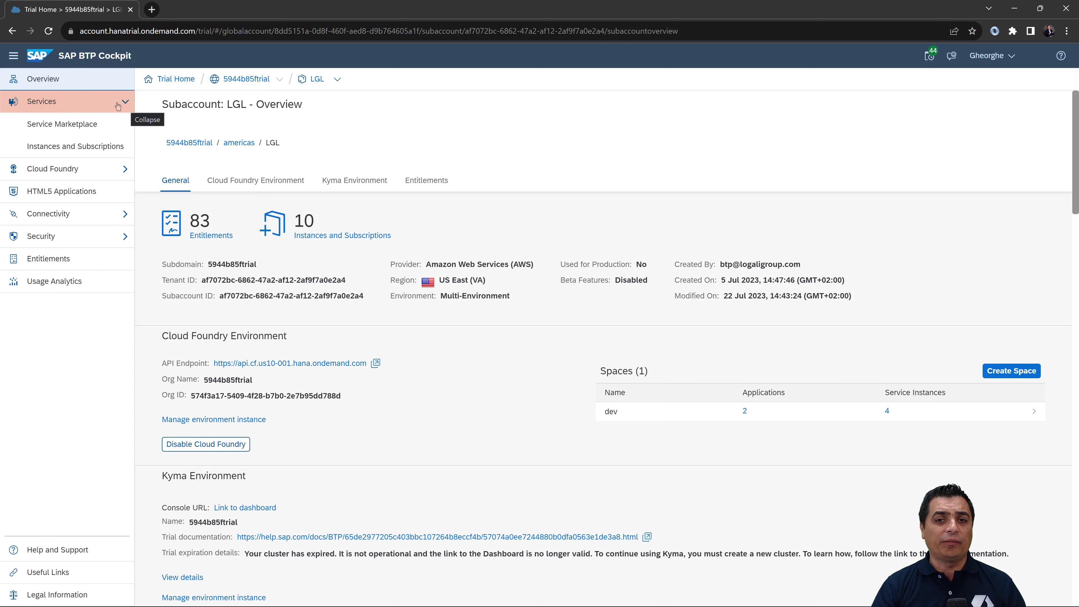
pyautogui.click(89, 148)
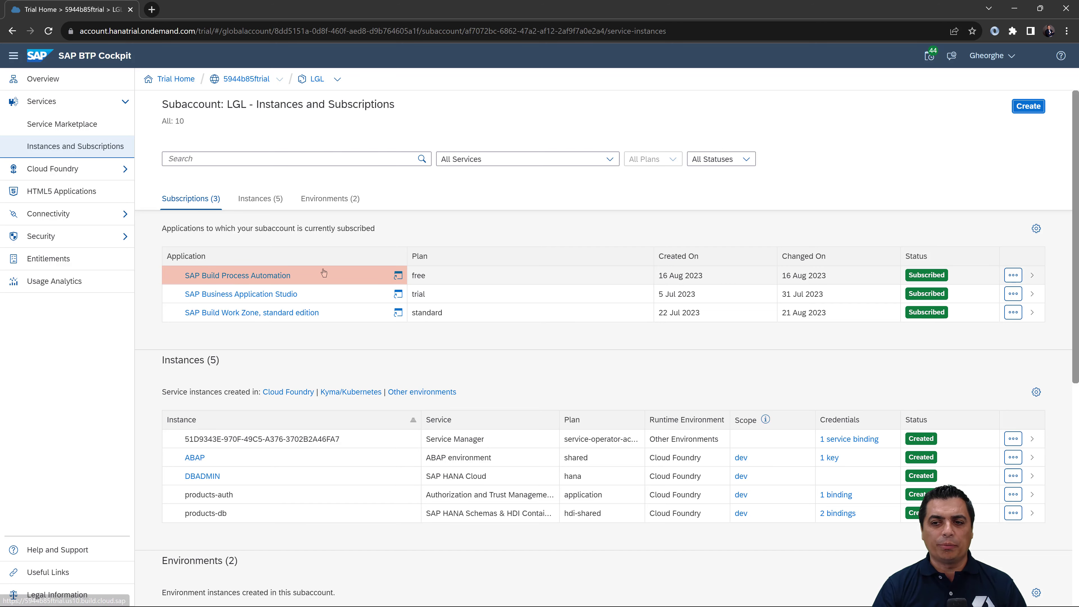
pyautogui.click(398, 276)
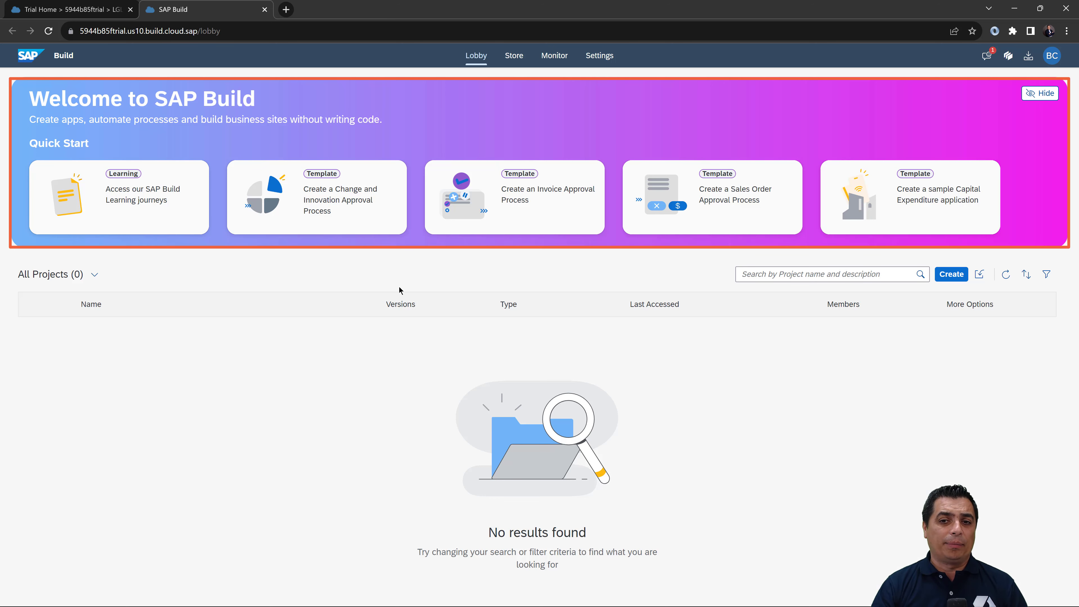
# - Look over the quick start templates in the lobby, the Store projects, and the Process and Workflow Instances monitor
pyautogui.moveTo(282, 195)
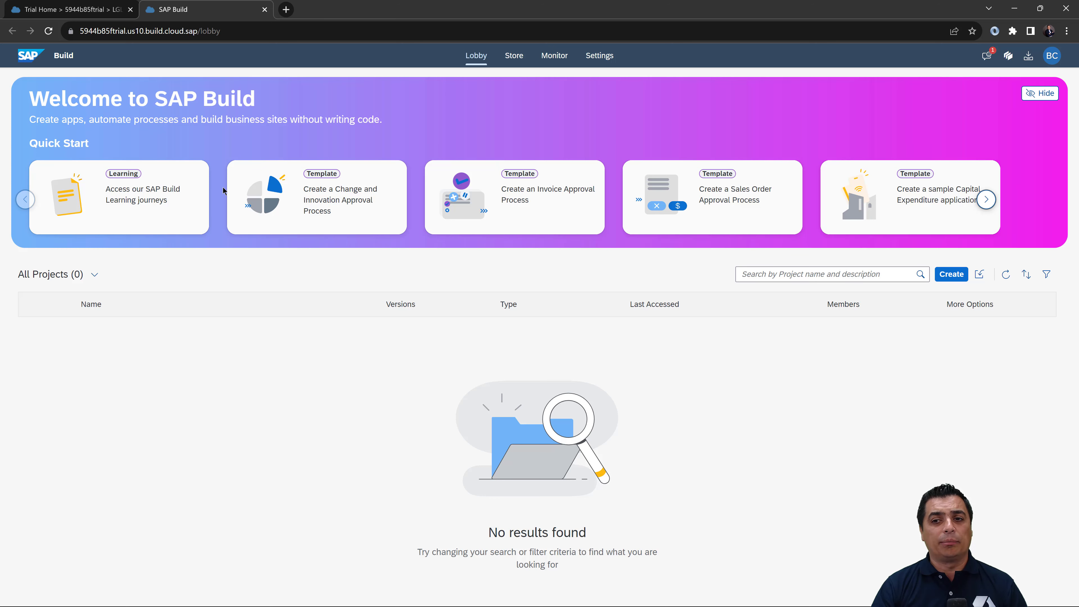
pyautogui.moveTo(241, 174)
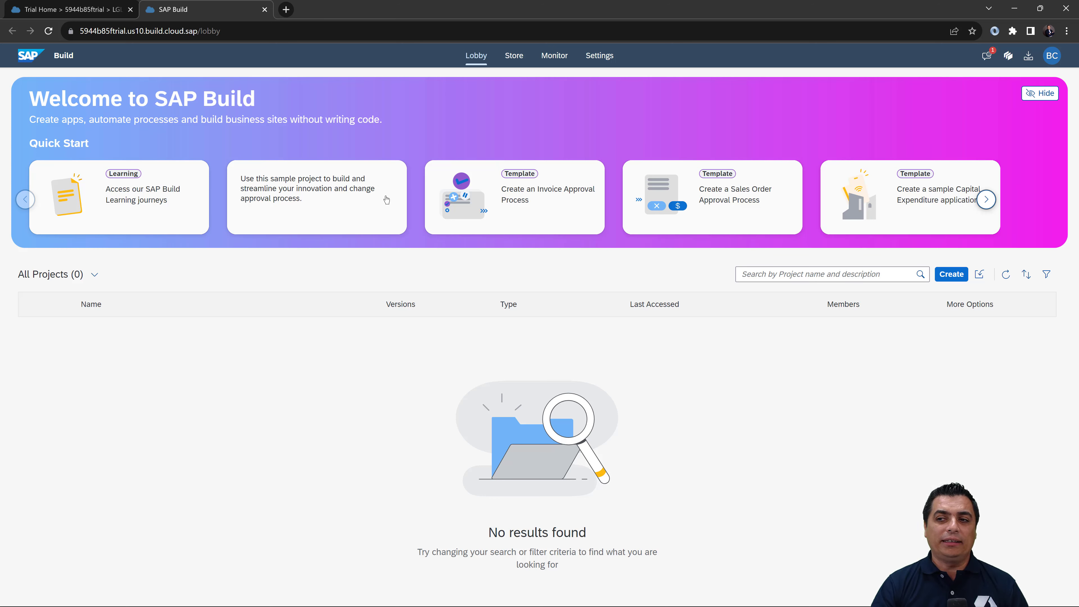
pyautogui.click(514, 64)
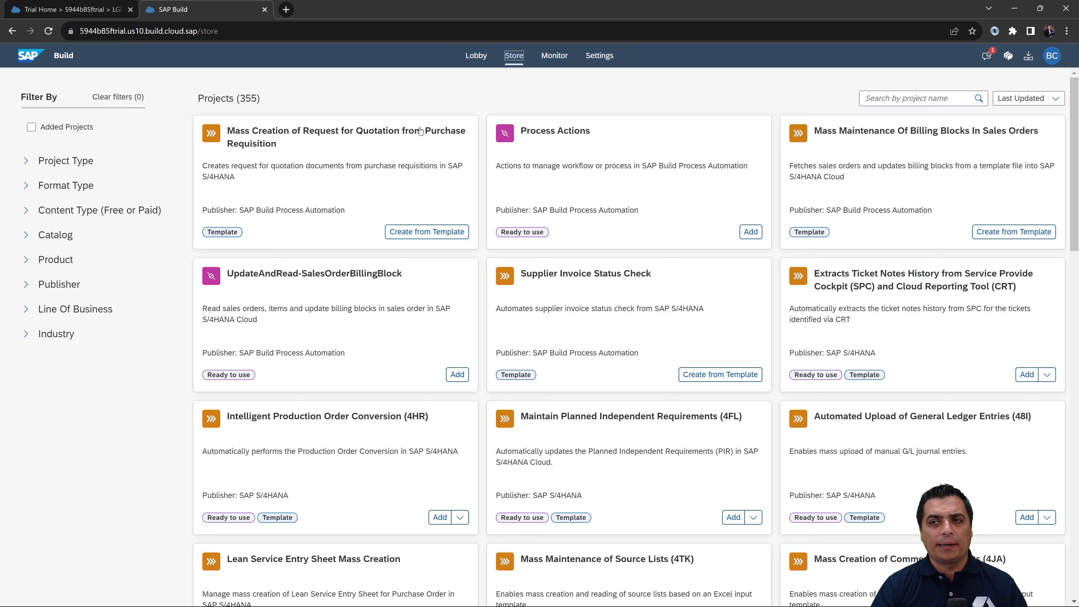
pyautogui.click(553, 58)
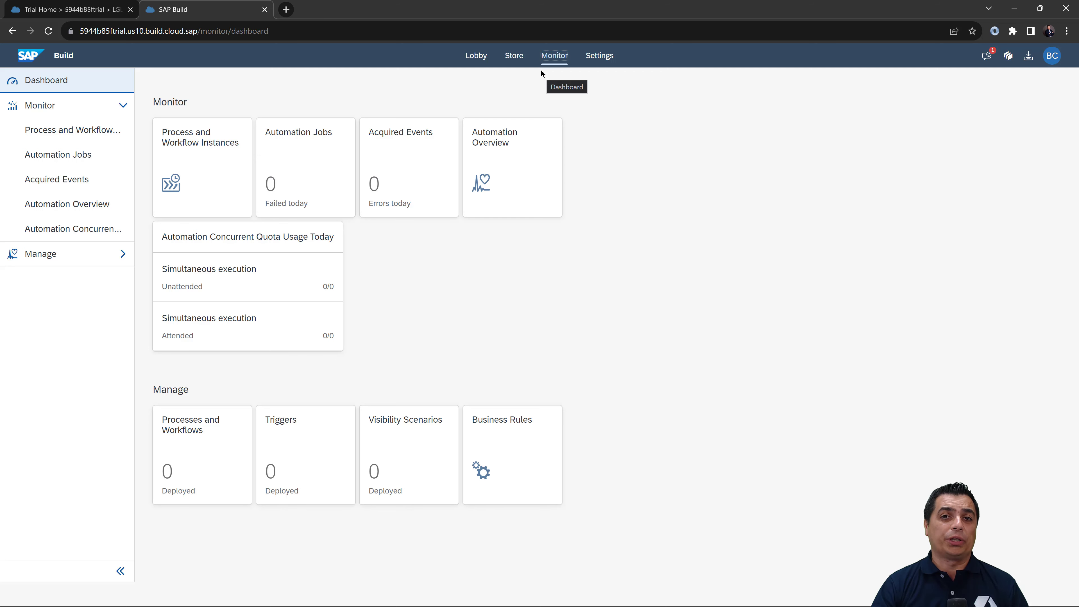
pyautogui.click(217, 147)
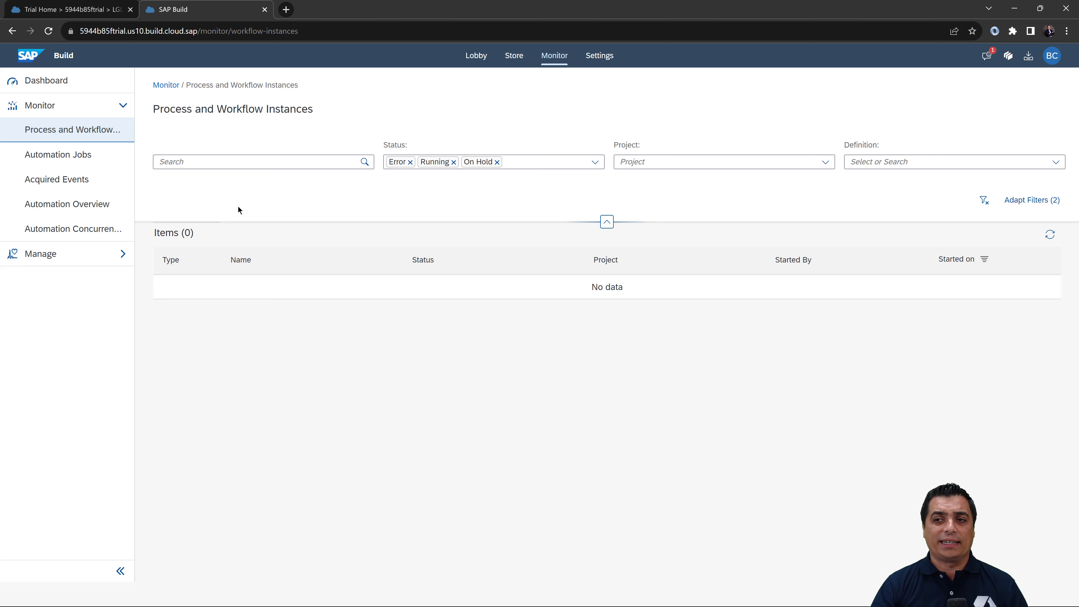
# - Review the Settings area: the tenant type options, Governance entries, registered agents and backend configuration entries
pyautogui.click(599, 56)
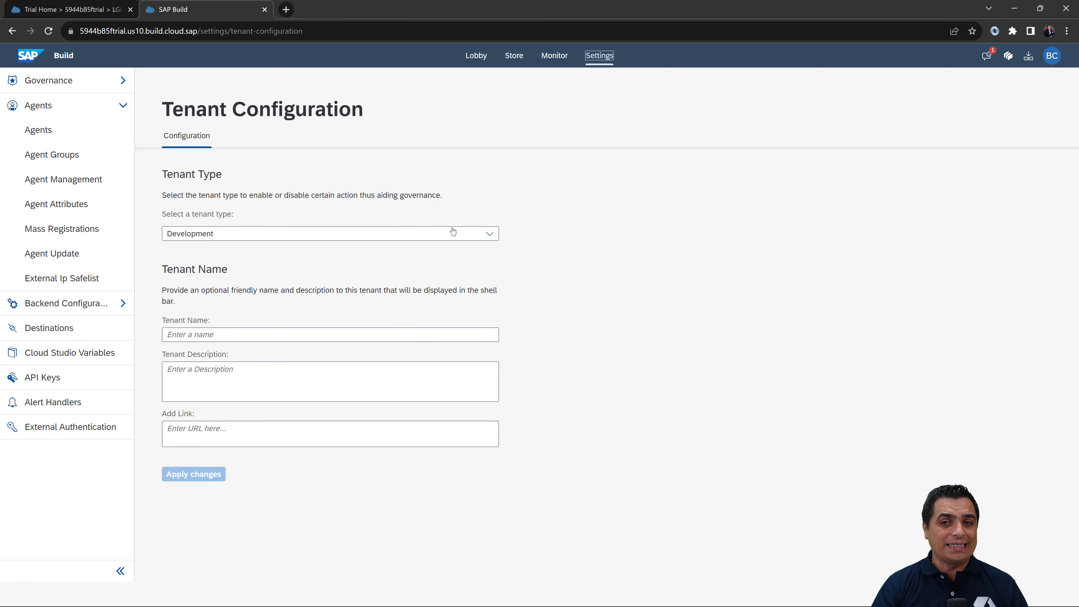
pyautogui.click(491, 235)
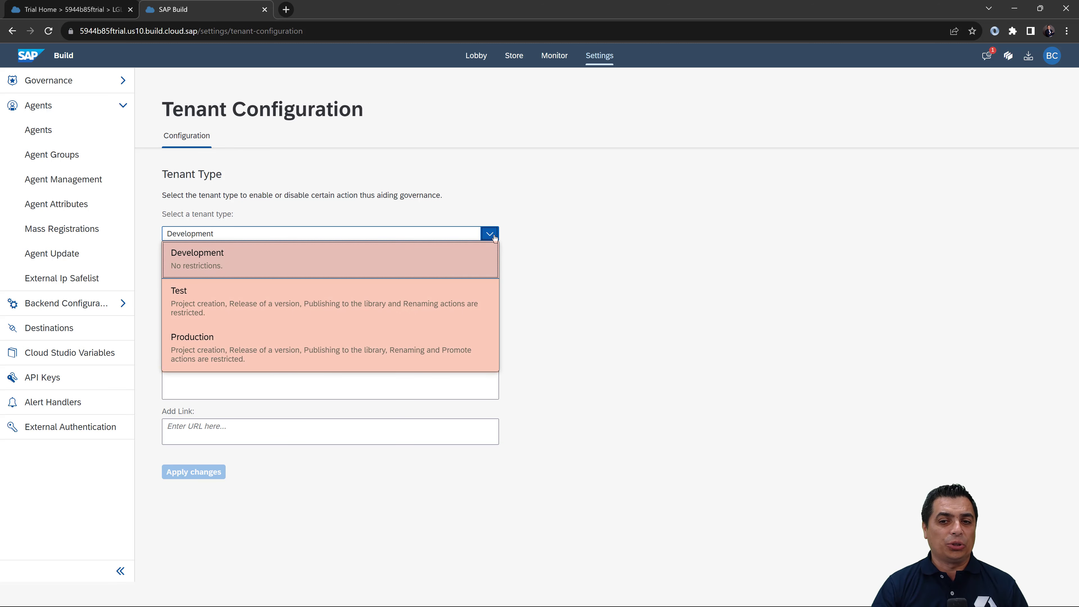
pyautogui.click(521, 231)
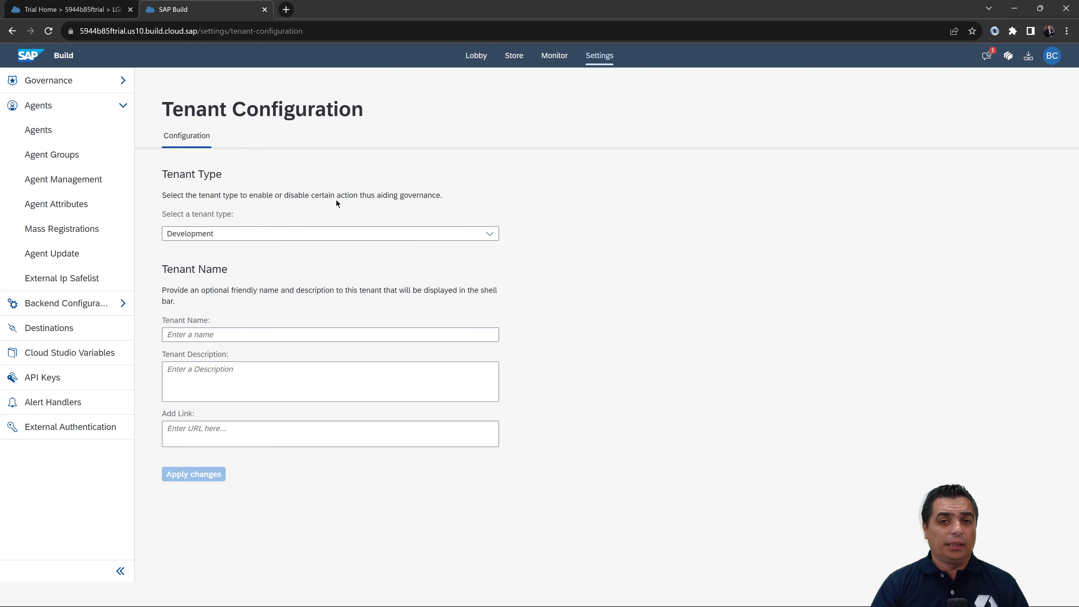
pyautogui.click(123, 81)
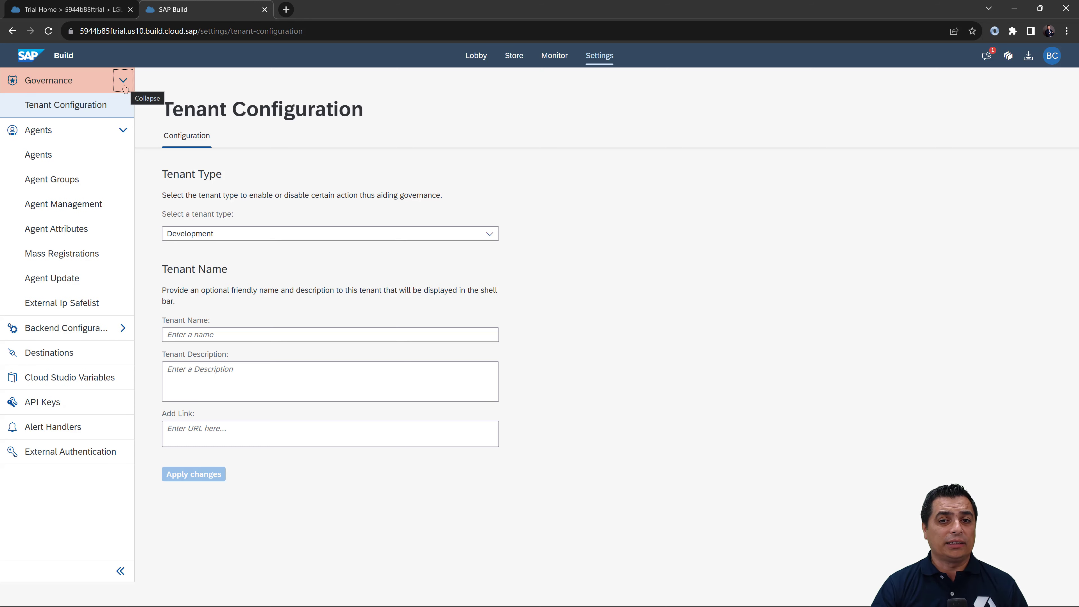
pyautogui.click(49, 156)
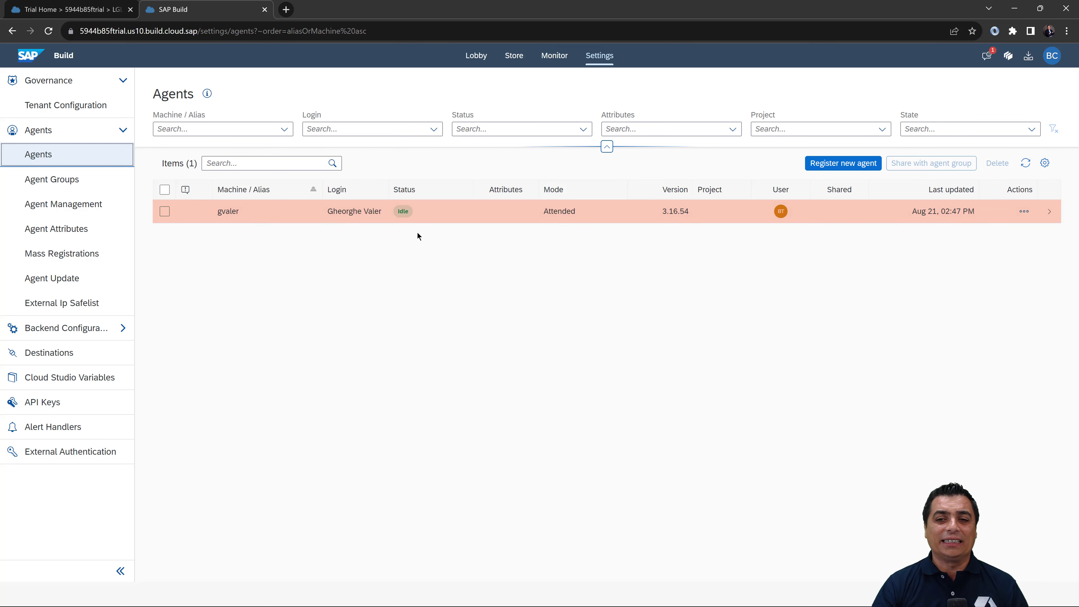
pyautogui.click(123, 328)
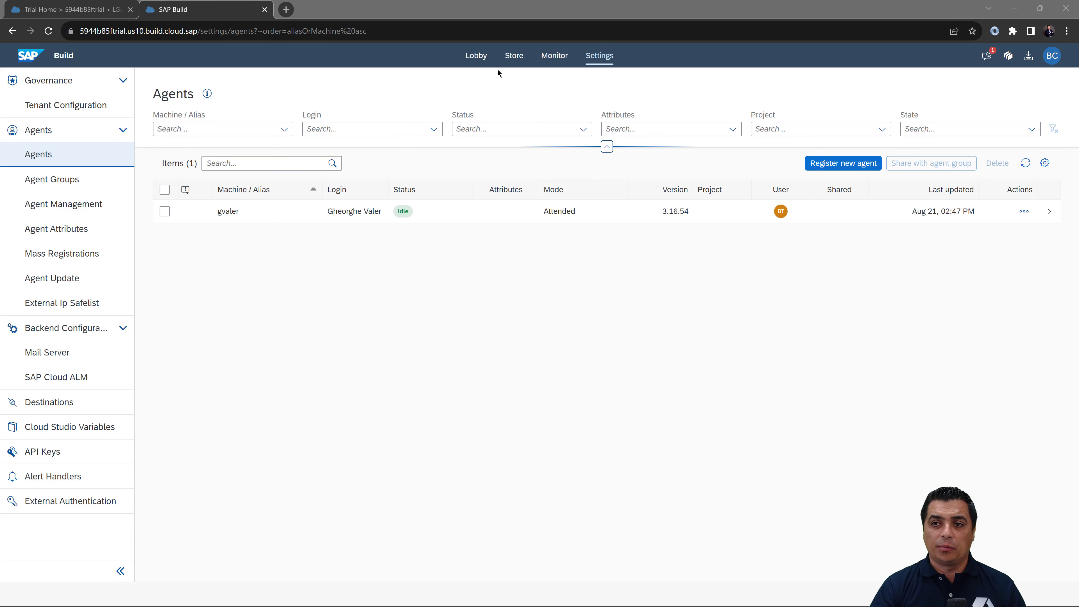
# - Open the Change and Innovation Approval Process template from the lobby and examine its description, documents and artifacts
pyautogui.click(480, 59)
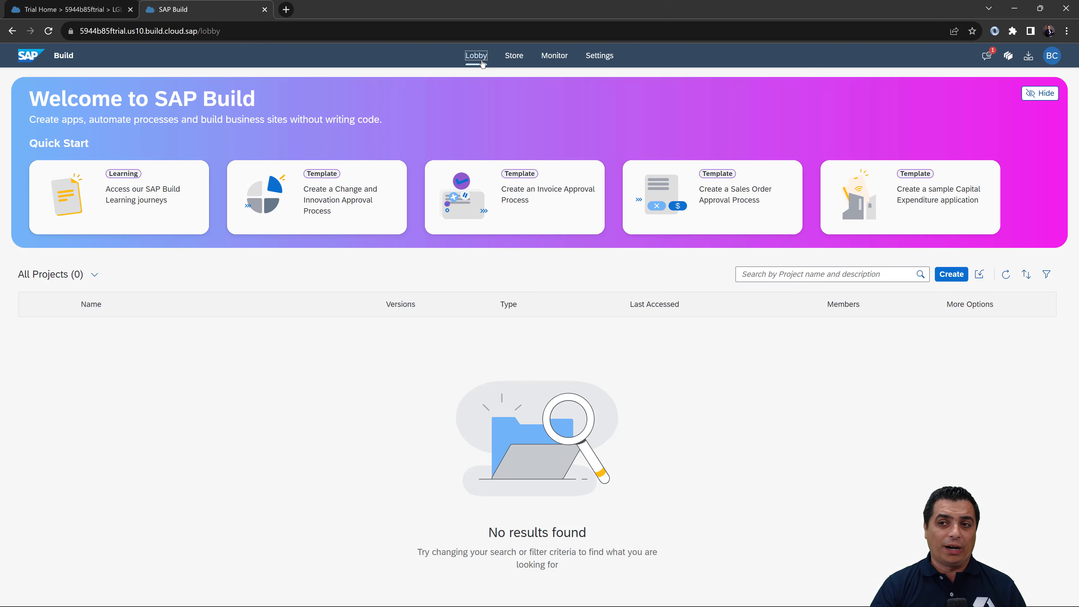
pyautogui.click(353, 197)
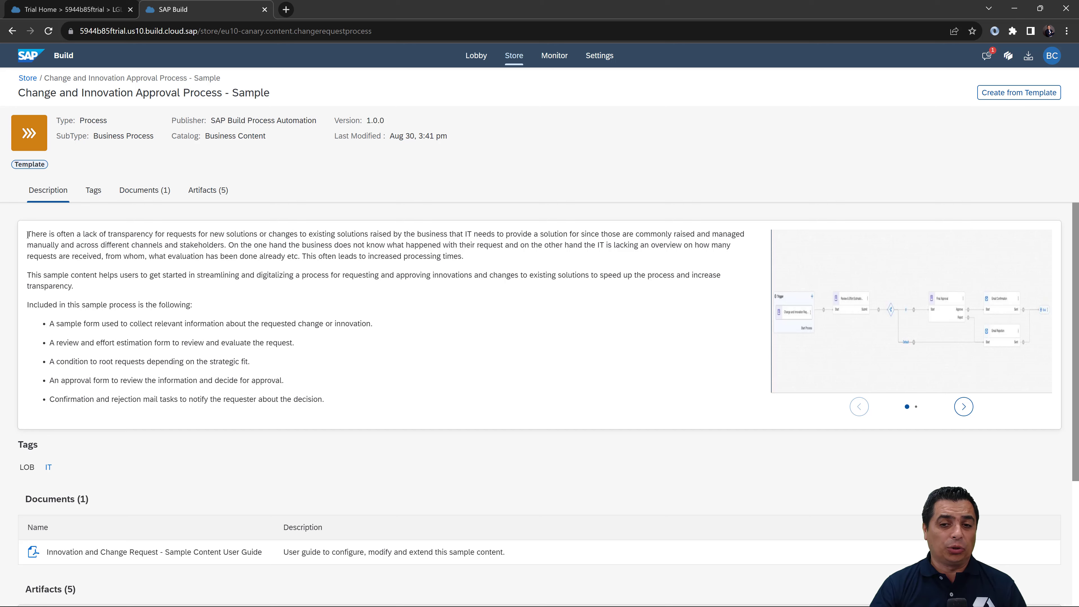
pyautogui.moveTo(28, 235); pyautogui.dragTo(354, 399)
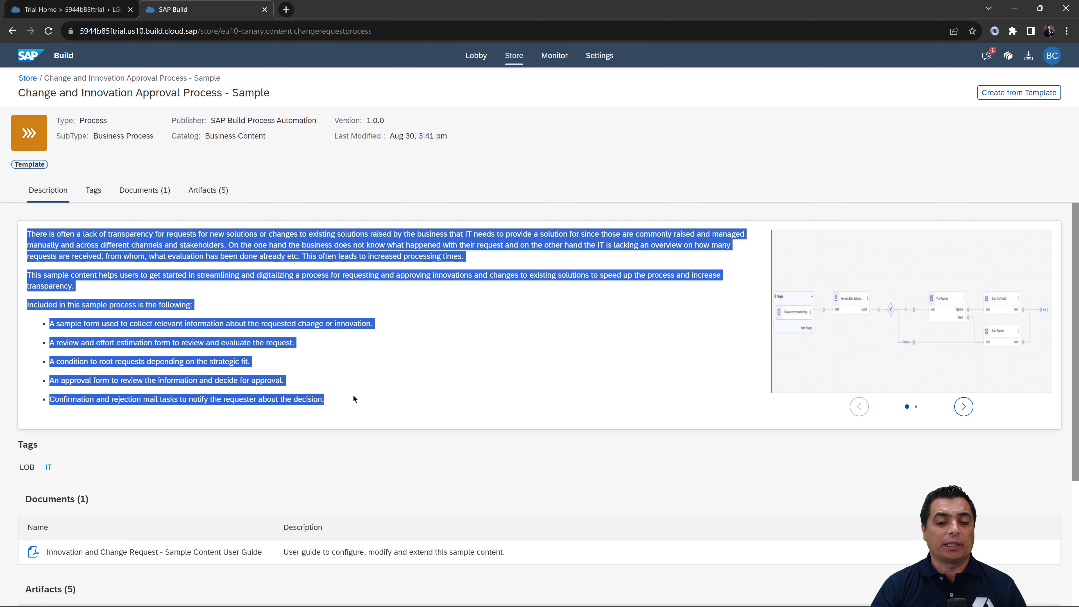
pyautogui.click(122, 410)
pyautogui.scroll(-4, 122, 410)
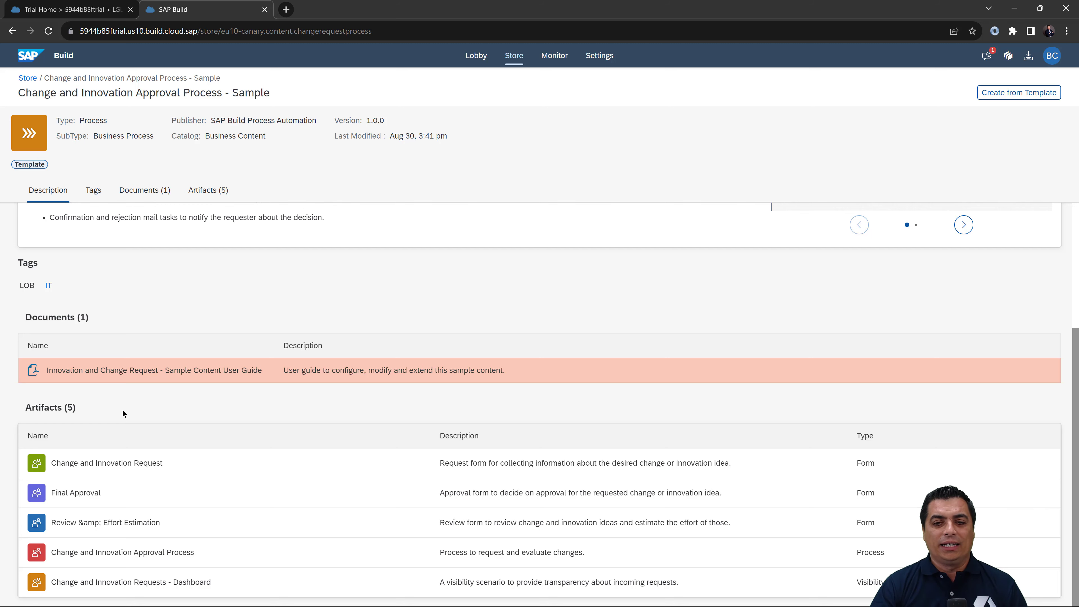
# - Open the template's Sample Content User Guide, read its table of contents, and return to the template page
pyautogui.click(31, 374)
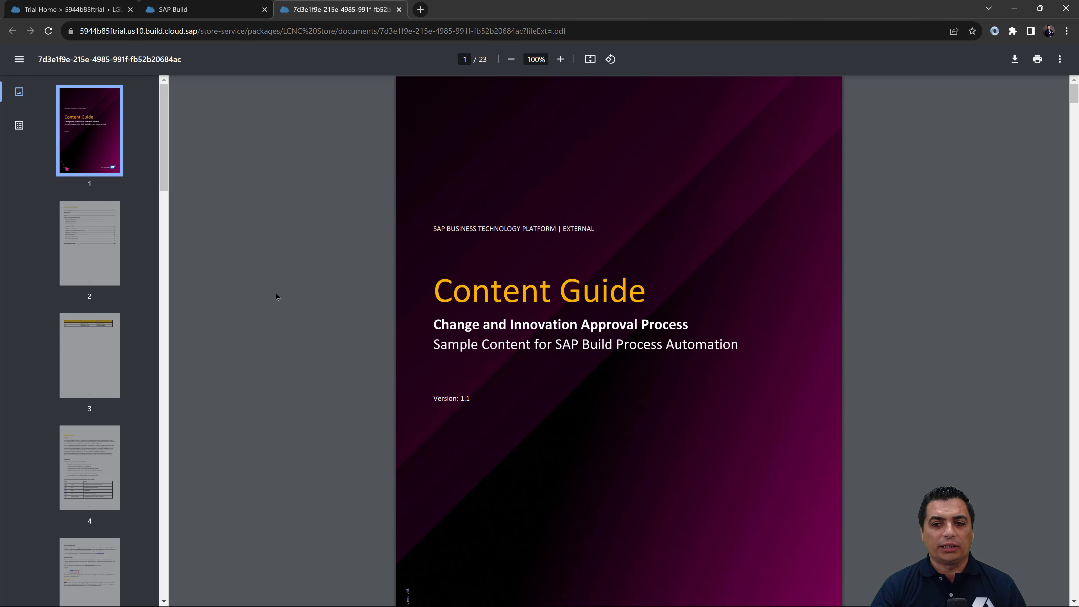
pyautogui.scroll(-10, 276, 294)
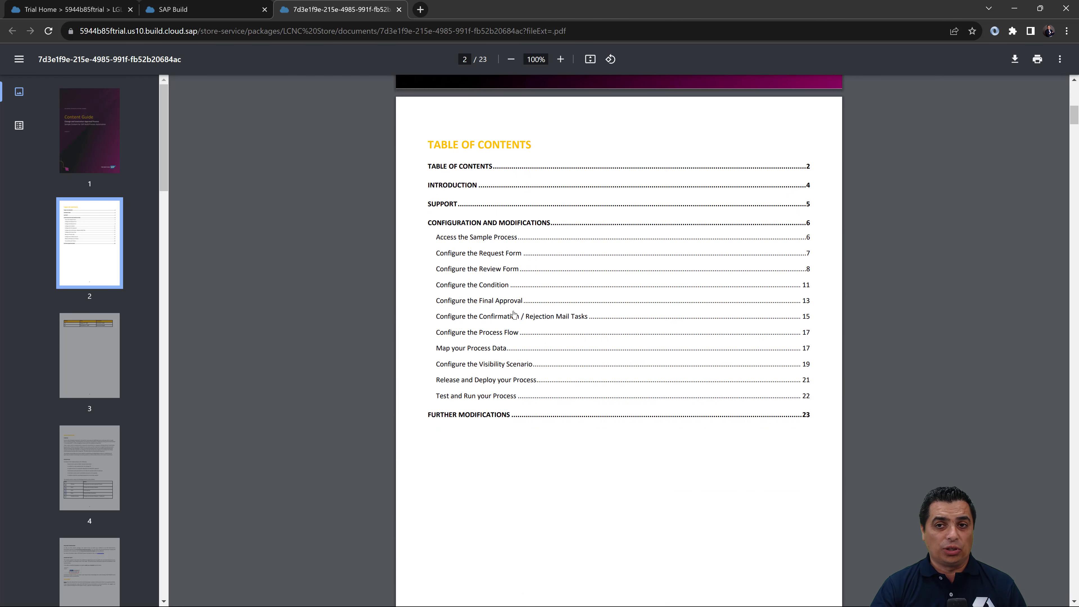
pyautogui.click(199, 14)
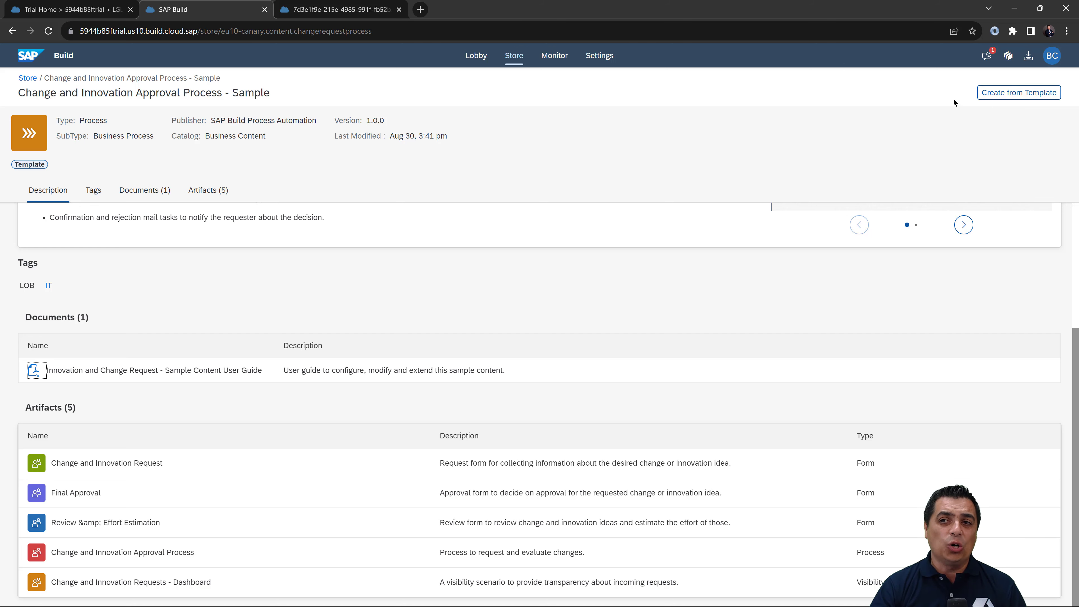
# - Start a new automated process project of the Business Process type from the lobby
pyautogui.click(484, 55)
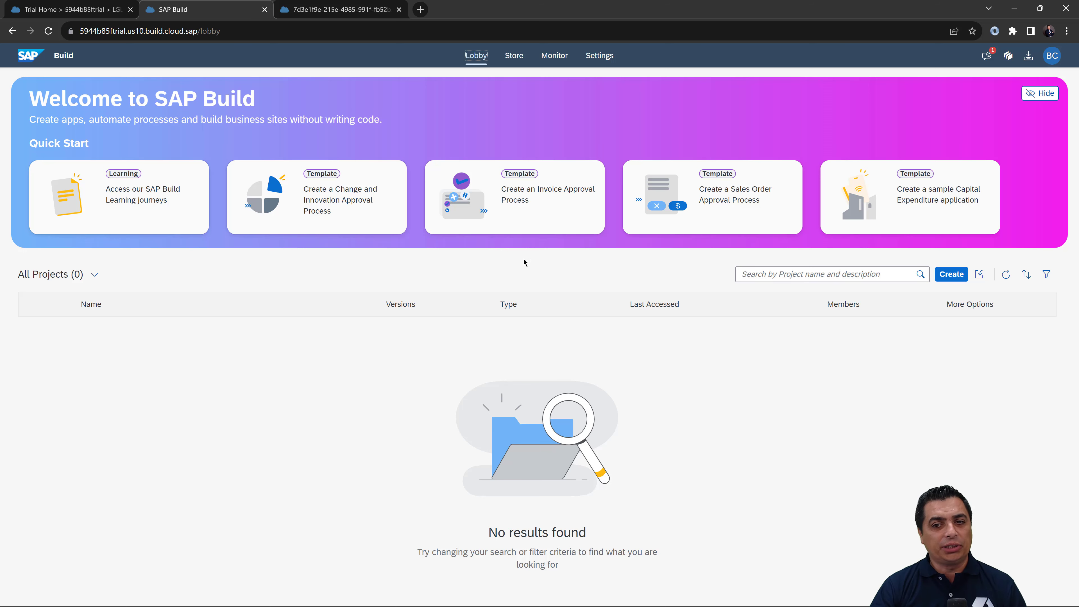
pyautogui.click(958, 278)
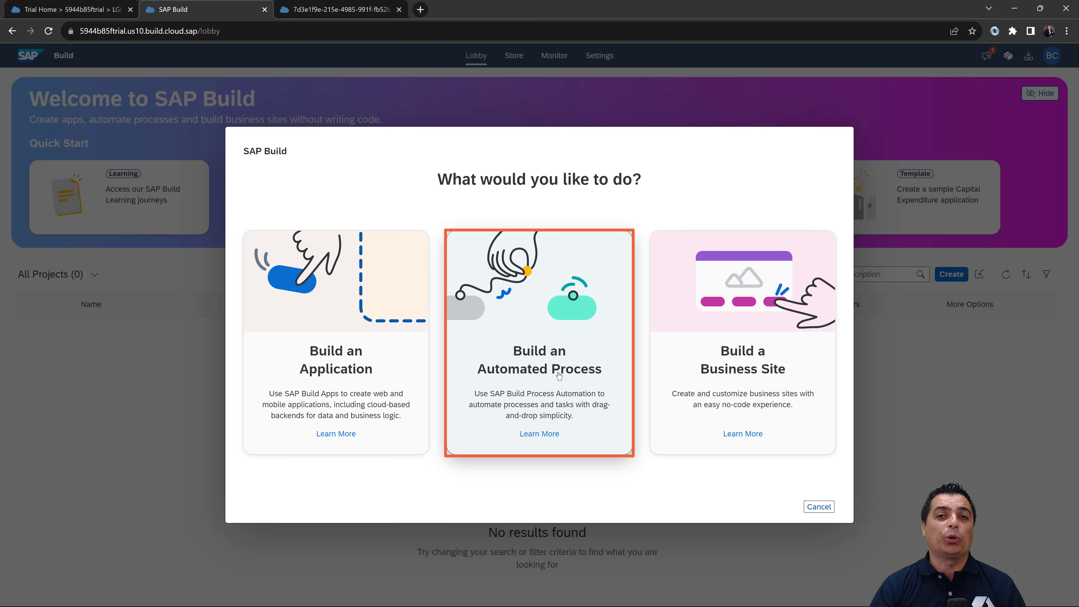
pyautogui.click(544, 315)
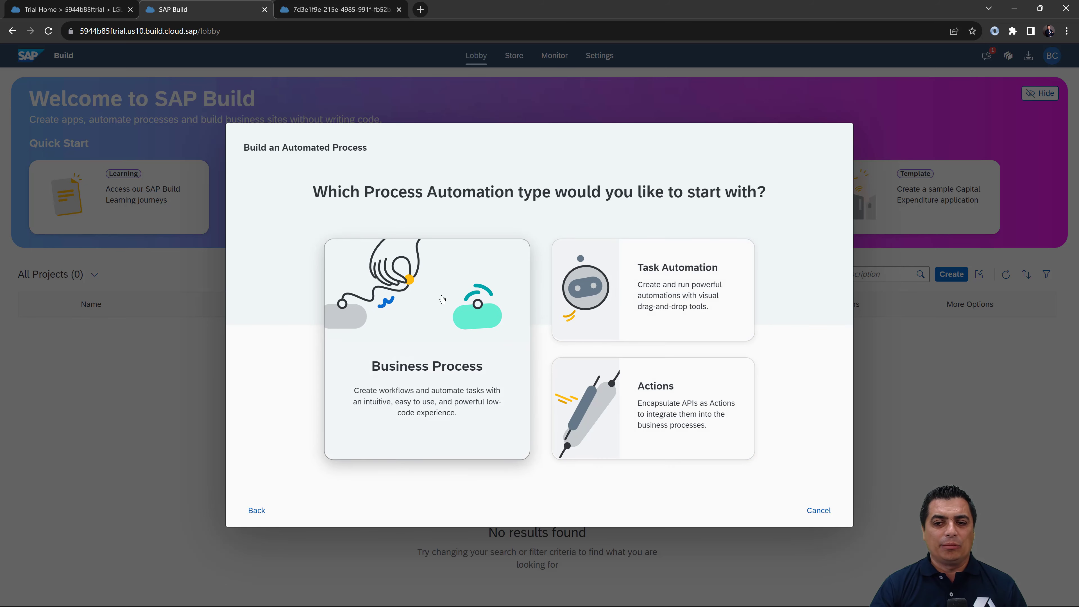
pyautogui.click(440, 351)
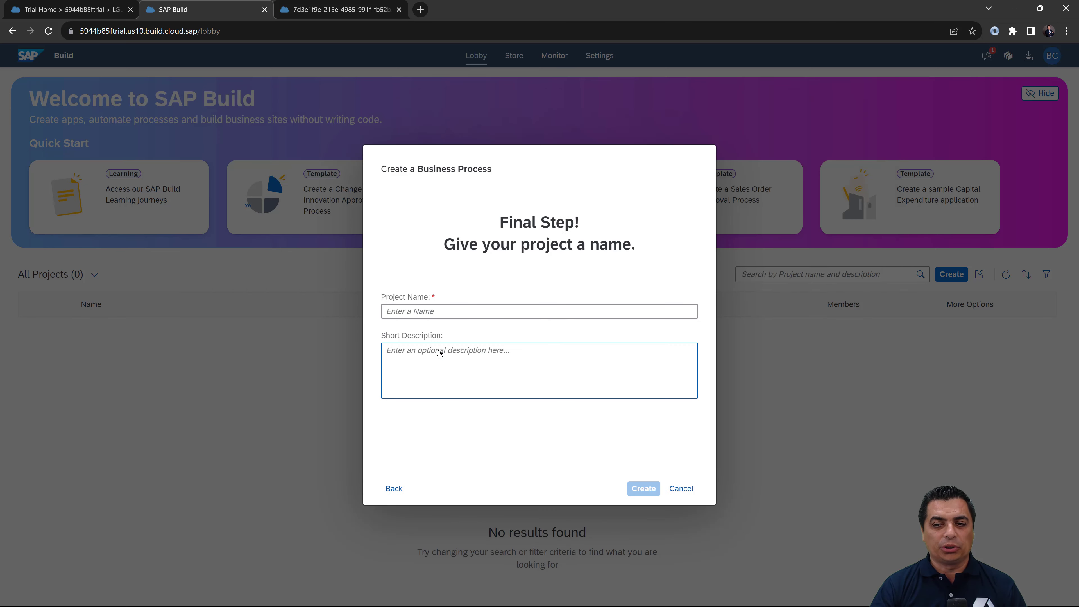
# - Enter BusinessProject1 as the project name
pyautogui.click(452, 312)
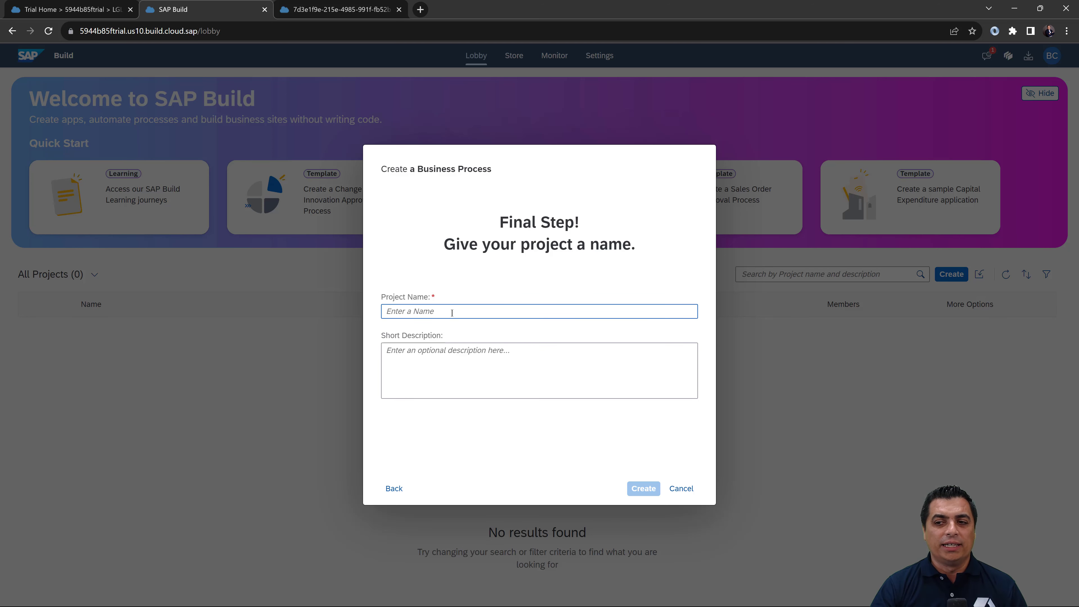
pyautogui.click(452, 312)
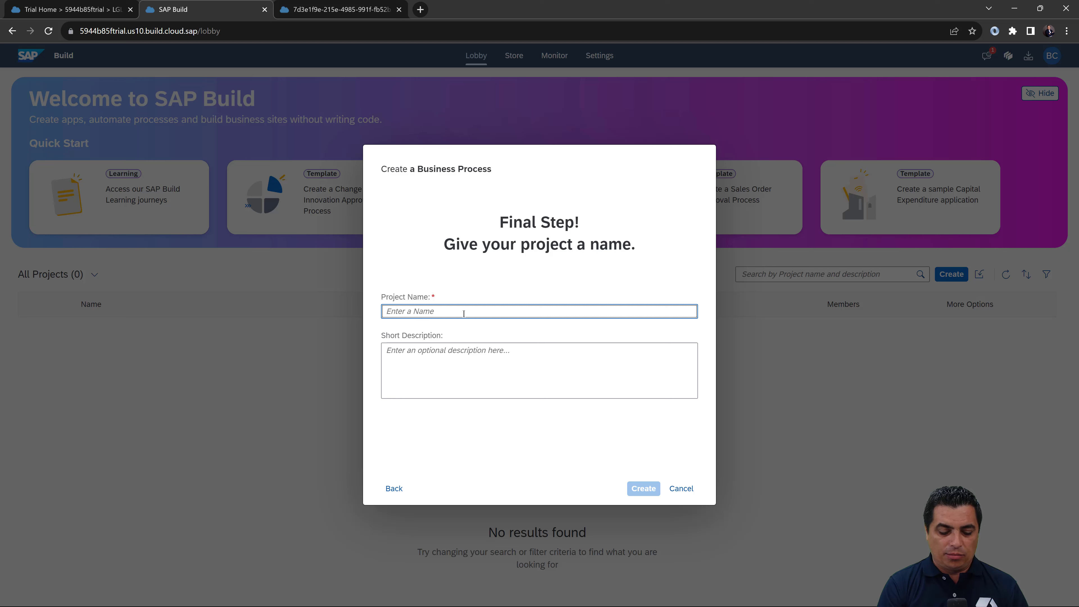
pyautogui.write('Business')
pyautogui.press('BackSpace')
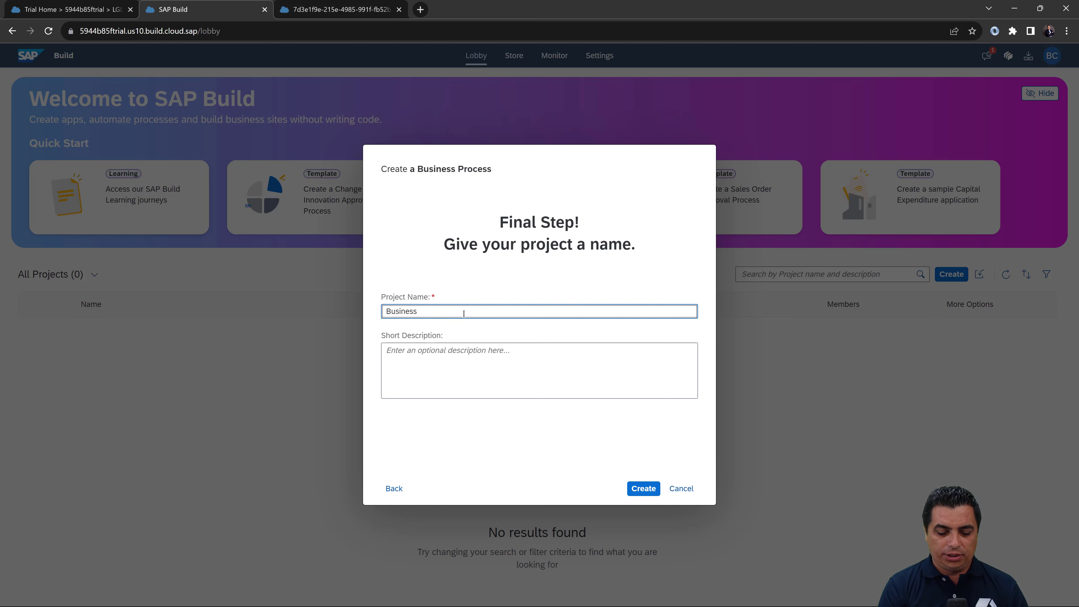
pyautogui.write('Project1')
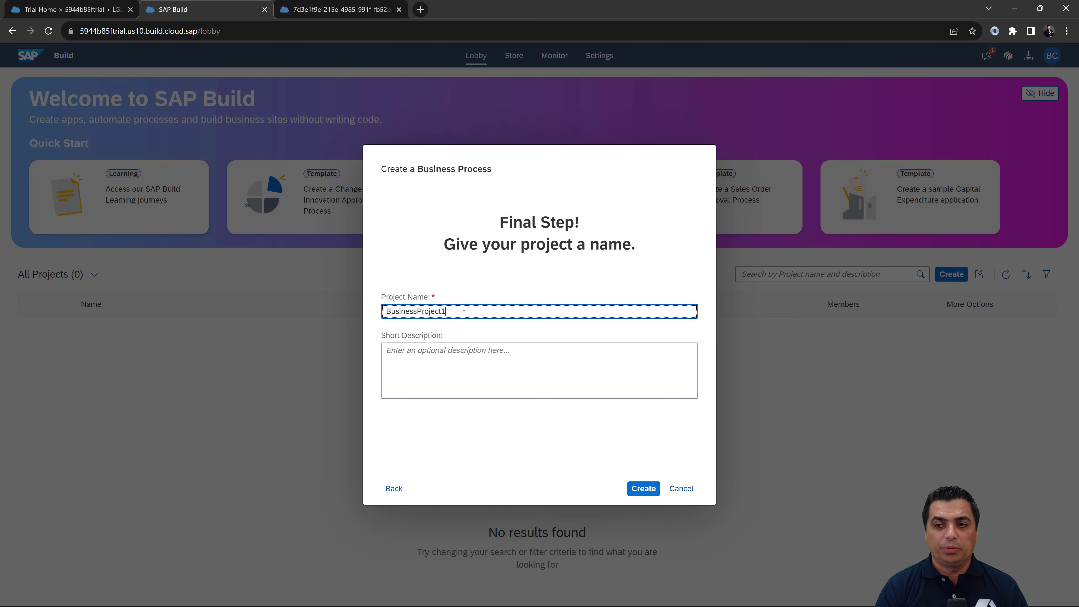
# - Reuse the project name as the short description, spaced out as "Business Project 1", and create the project
pyautogui.moveTo(464, 314); pyautogui.dragTo(356, 317)
pyautogui.hotkey('ctrl', 'c')
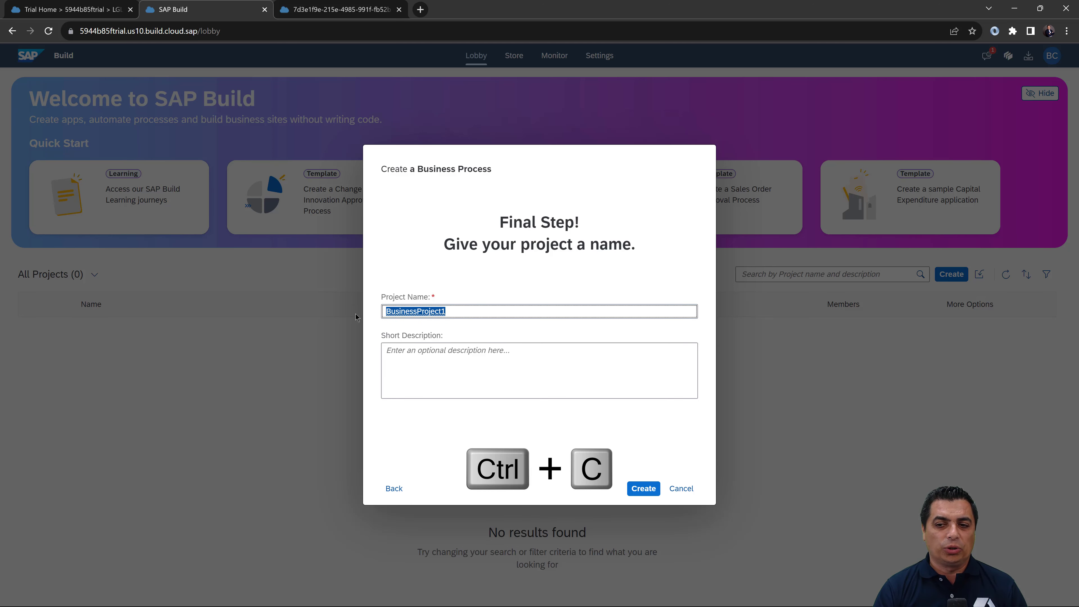
pyautogui.click(400, 359)
pyautogui.hotkey('ctrl', 'v')
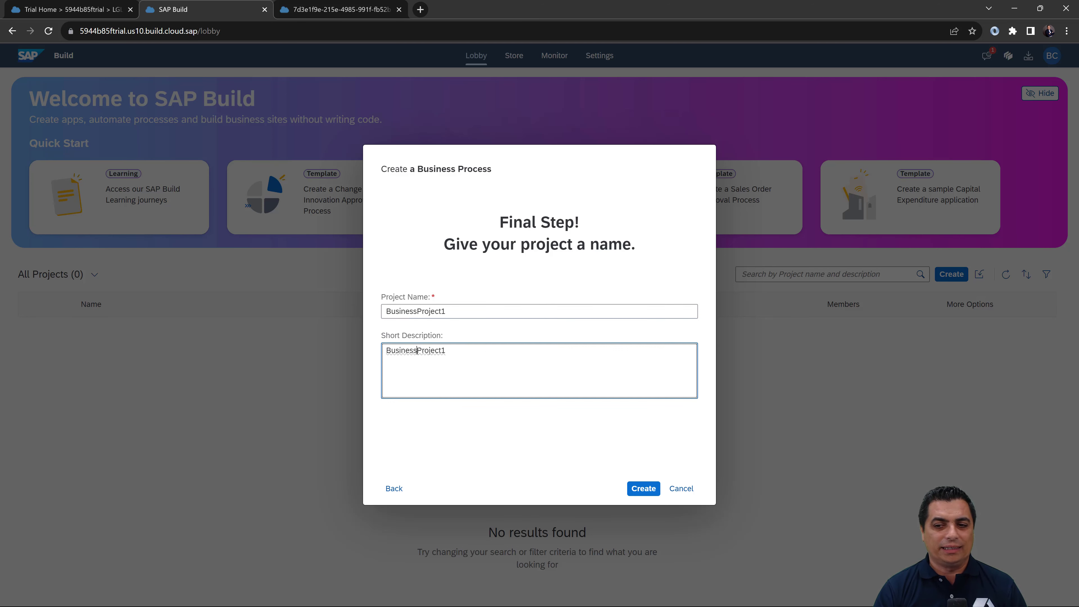
pyautogui.click(413, 353)
pyautogui.click(445, 351)
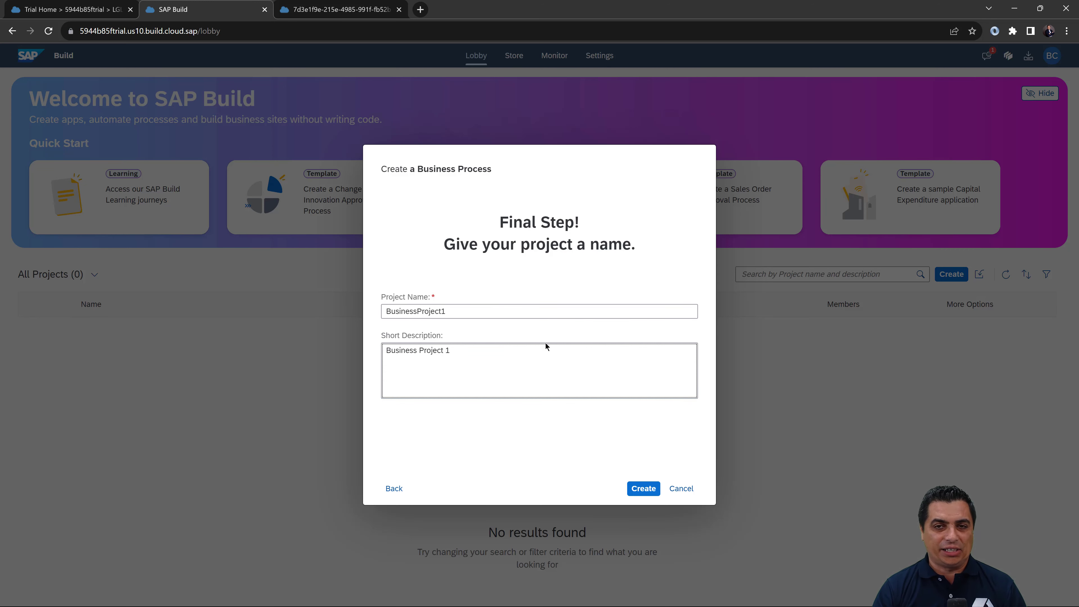
pyautogui.click(643, 489)
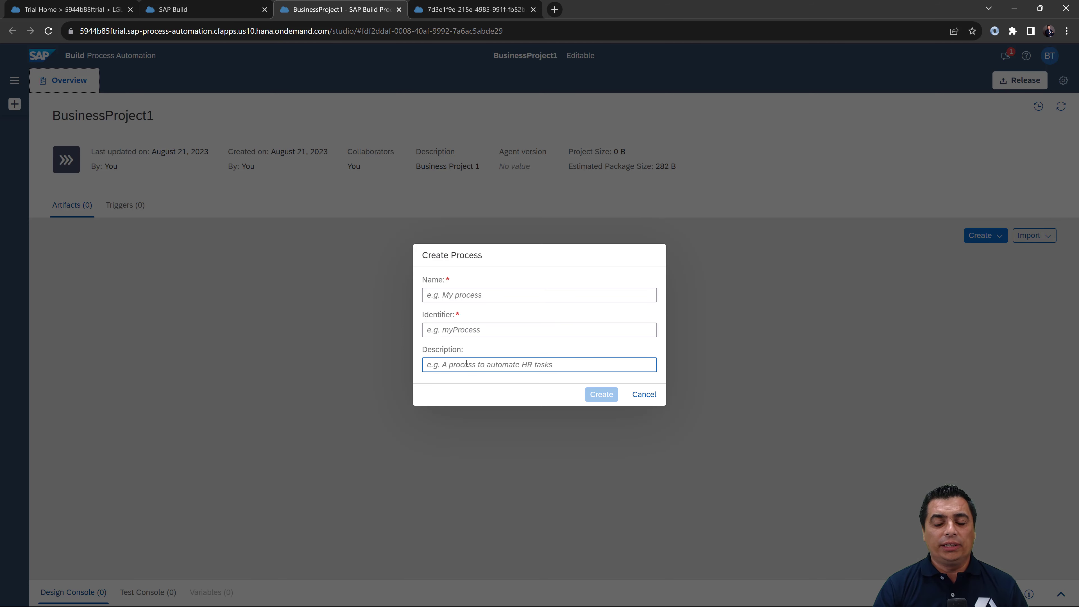
# - Create the project's process with the name FirstProcess1 and the description "First Process"
pyautogui.click(454, 318)
pyautogui.click(446, 298)
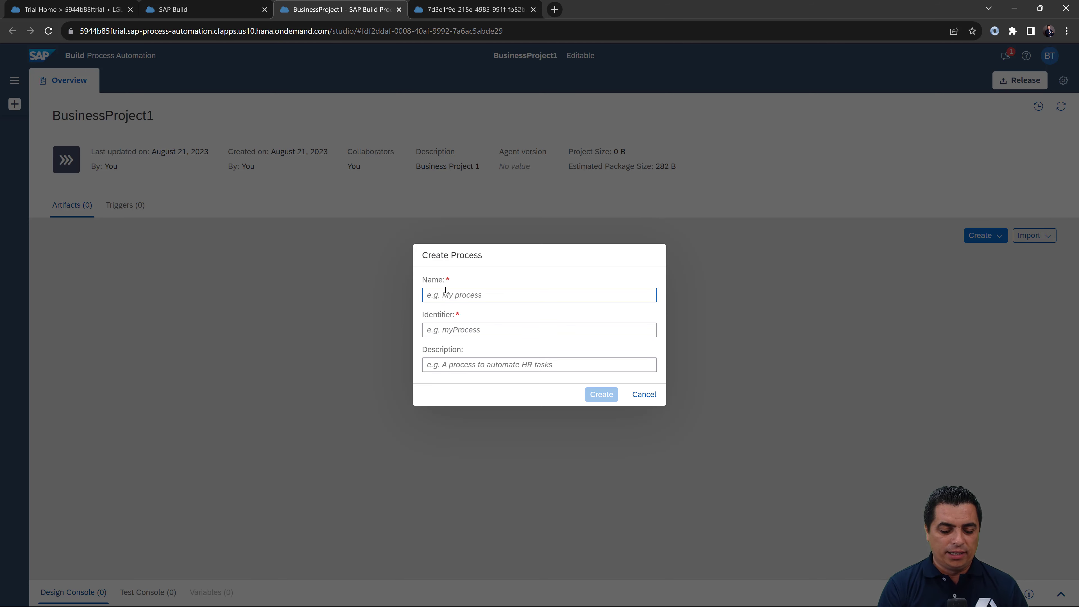
pyautogui.write('Firs')
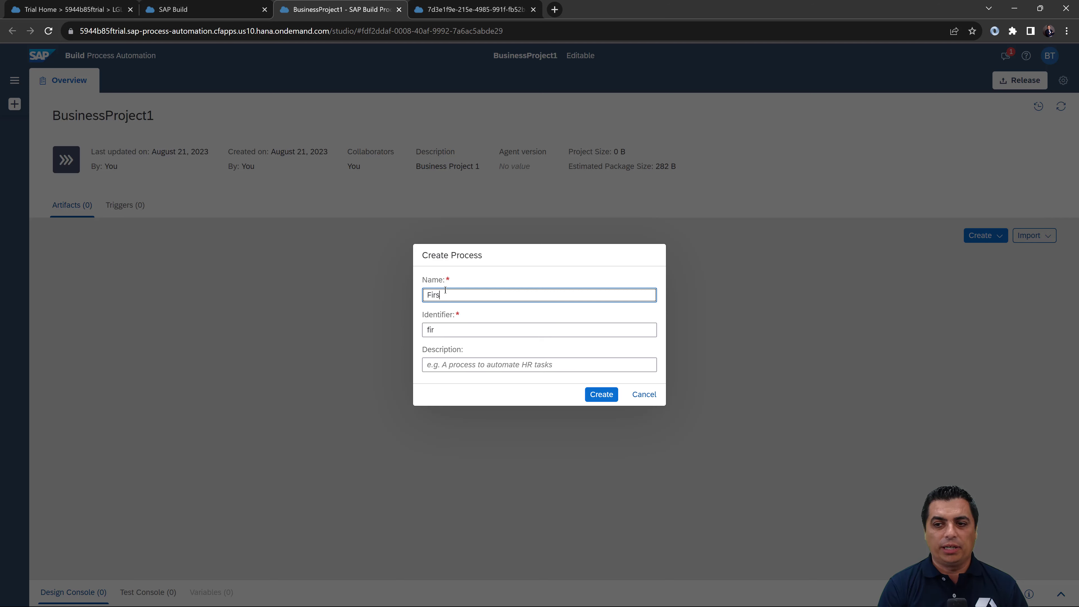
pyautogui.write('tProcess1')
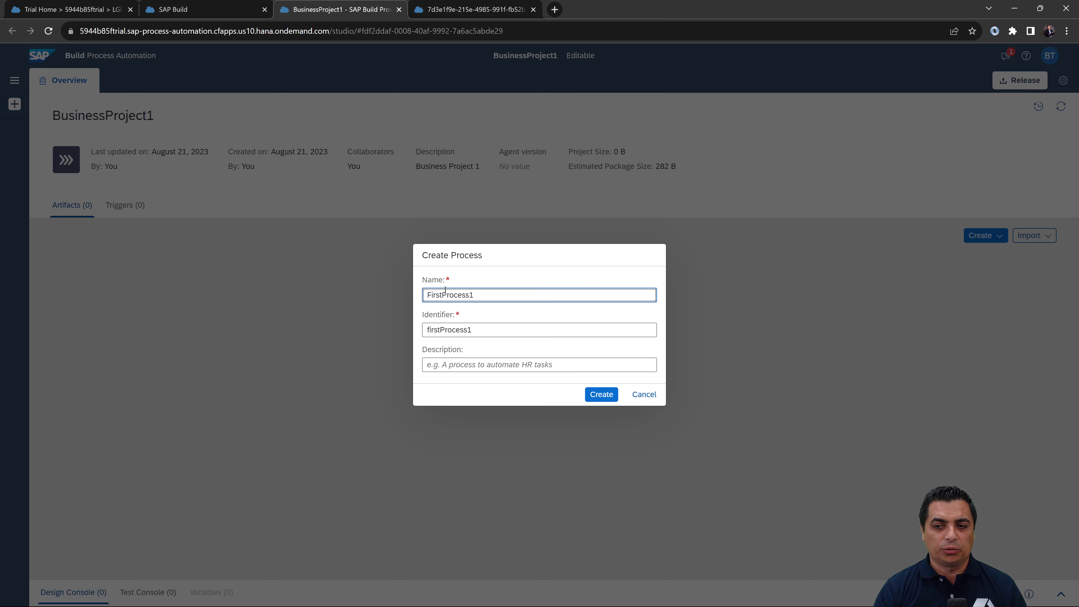
pyautogui.click(446, 366)
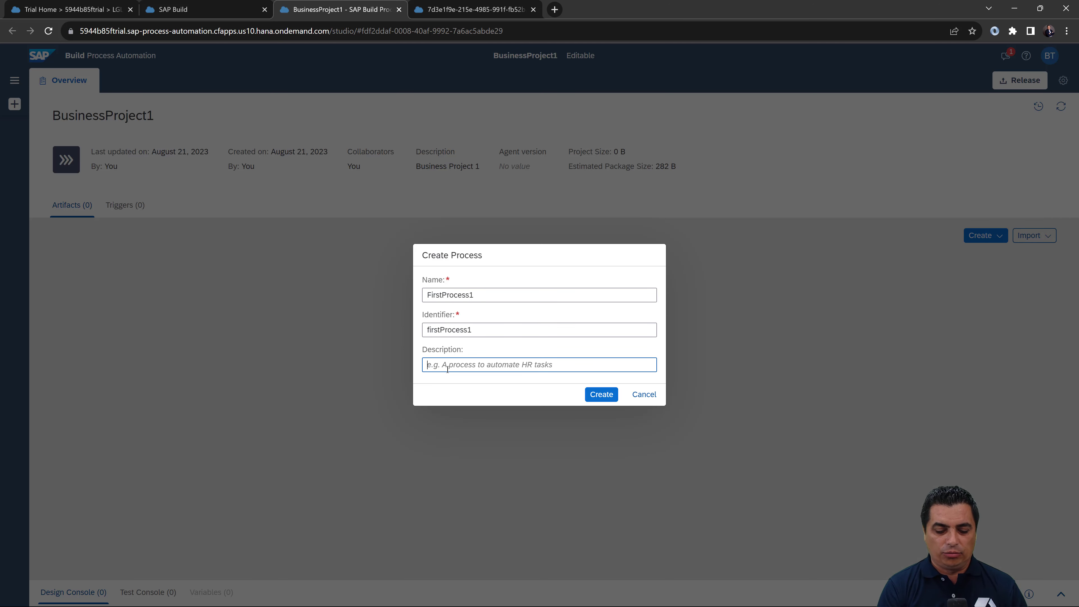
pyautogui.write('First P')
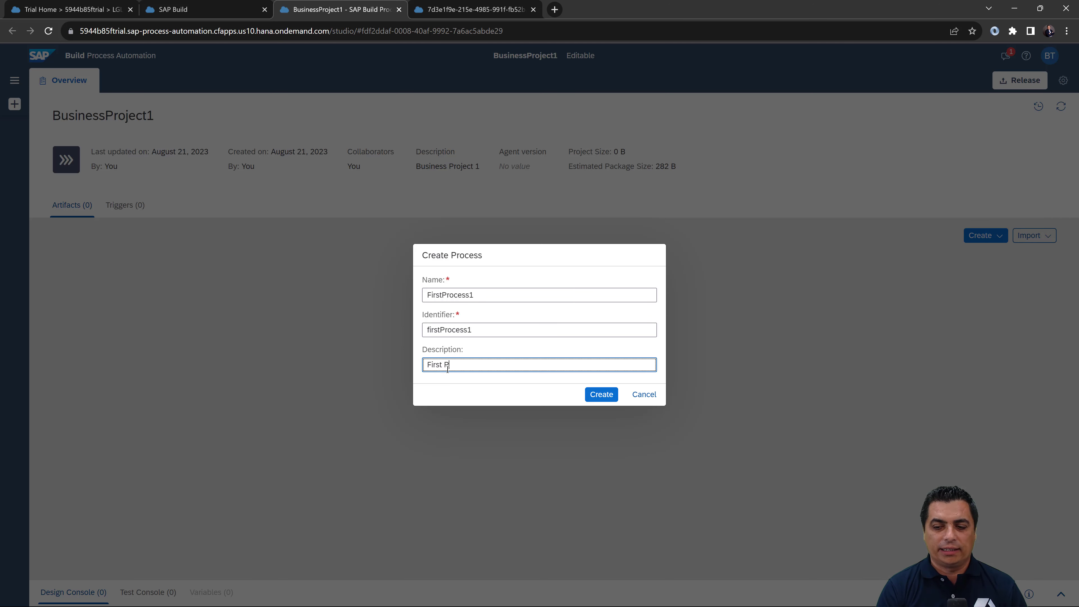
pyautogui.write('rocess')
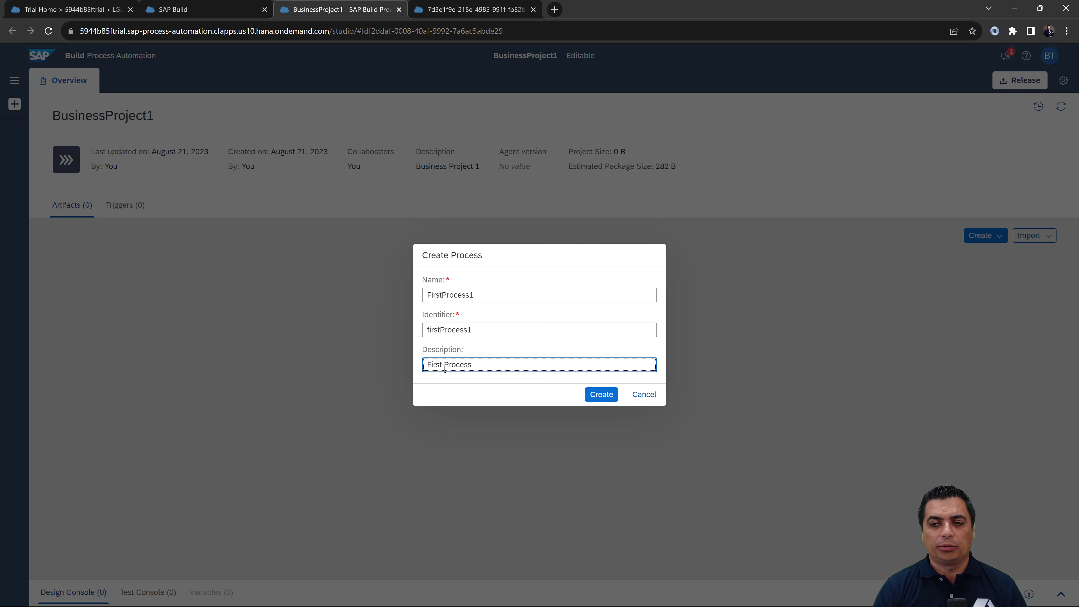
pyautogui.click(593, 398)
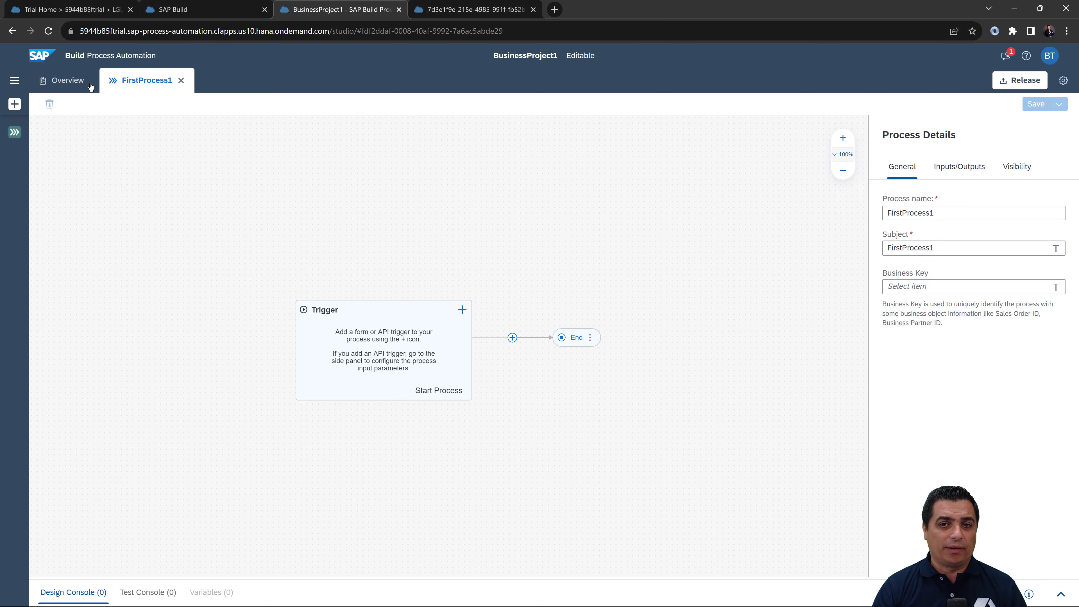
# - Review the project overview's artifact list and the project's entry in the SAP Build lobby, returning to the FirstProcess1 editor
pyautogui.click(67, 85)
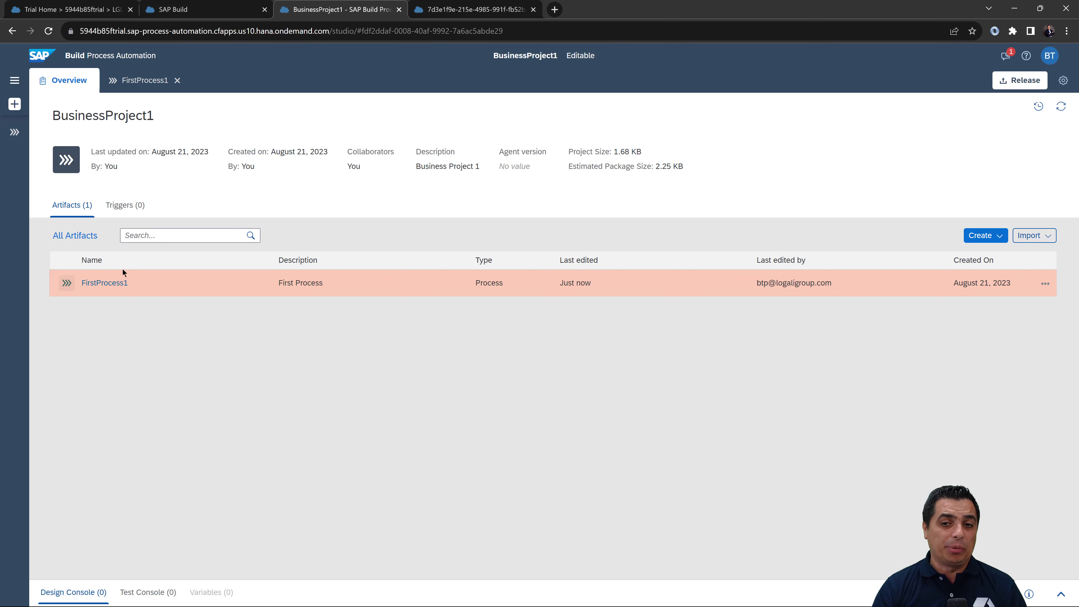
pyautogui.click(137, 85)
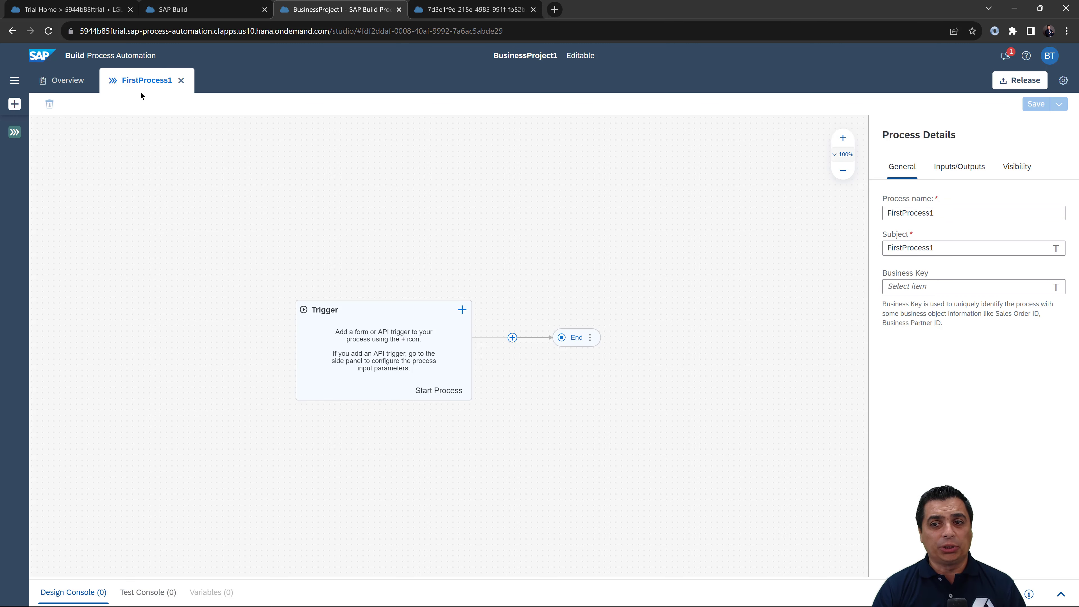
pyautogui.click(229, 12)
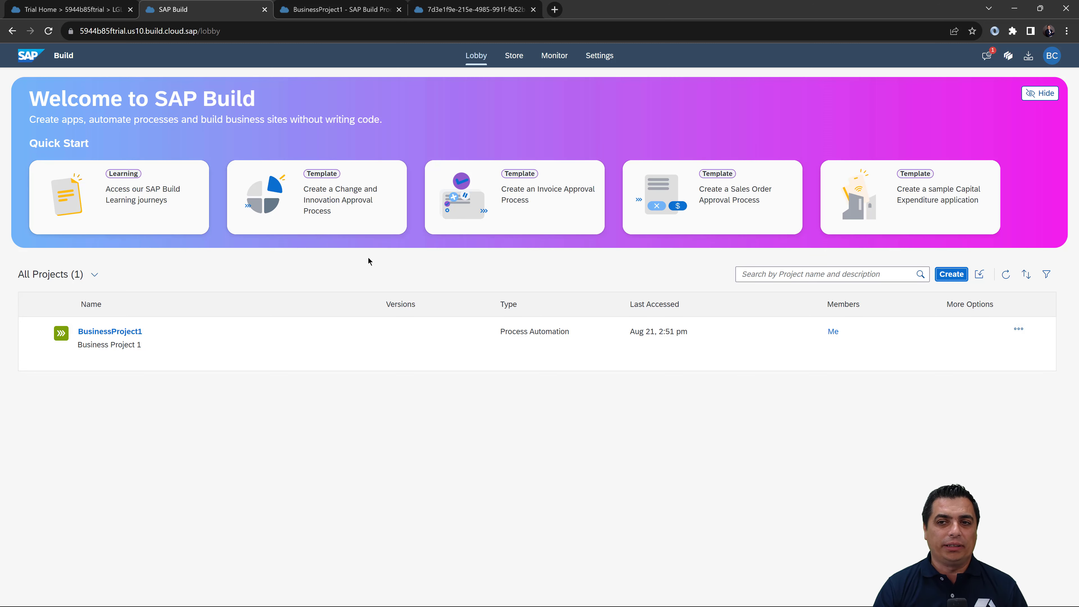
pyautogui.click(318, 5)
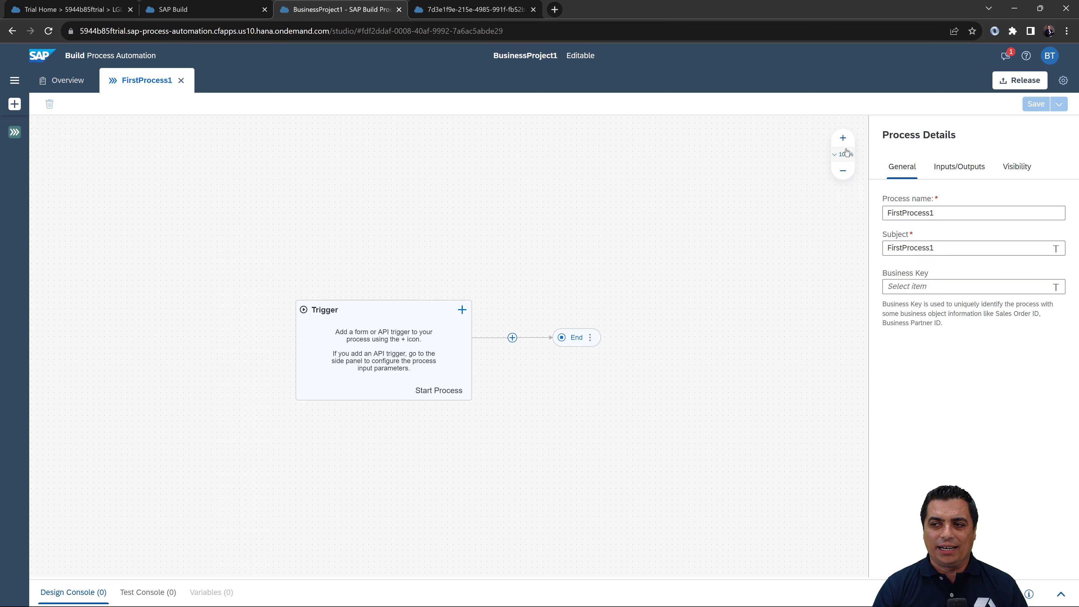
# - Enlarge the process canvas to 120% with the flow moved up and left, and highlight "studio" in the page address
pyautogui.click(844, 138)
pyautogui.click(844, 139)
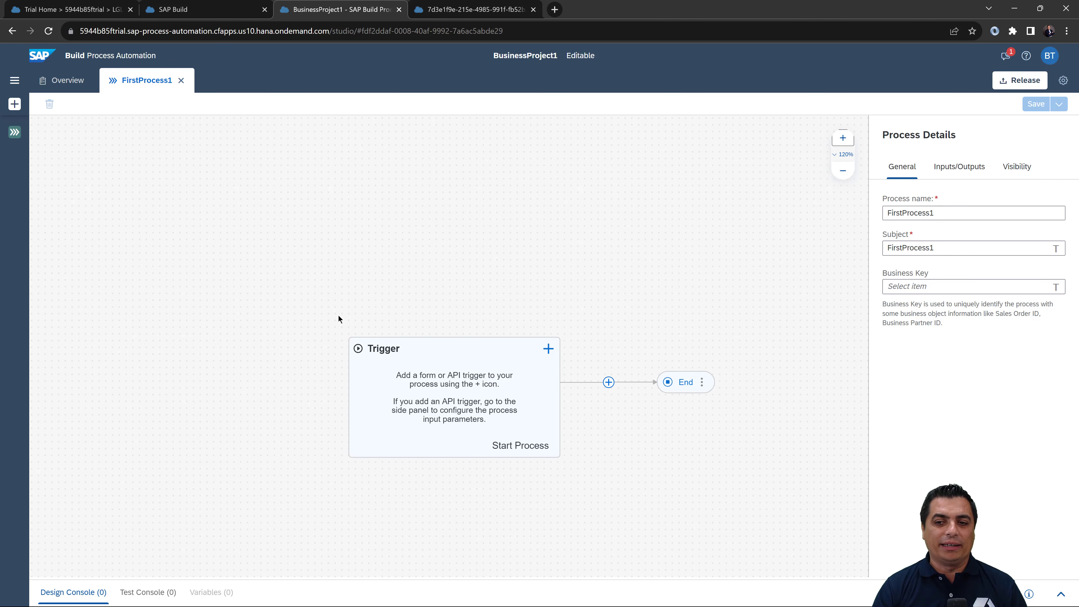
pyautogui.moveTo(339, 315); pyautogui.dragTo(190, 178)
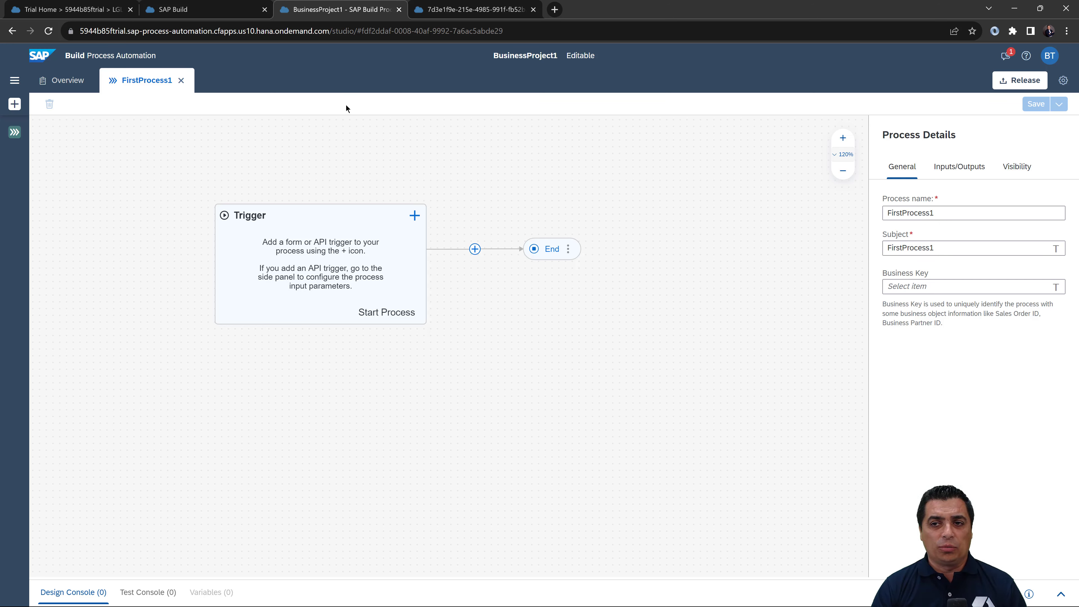
pyautogui.moveTo(355, 30); pyautogui.dragTo(331, 33)
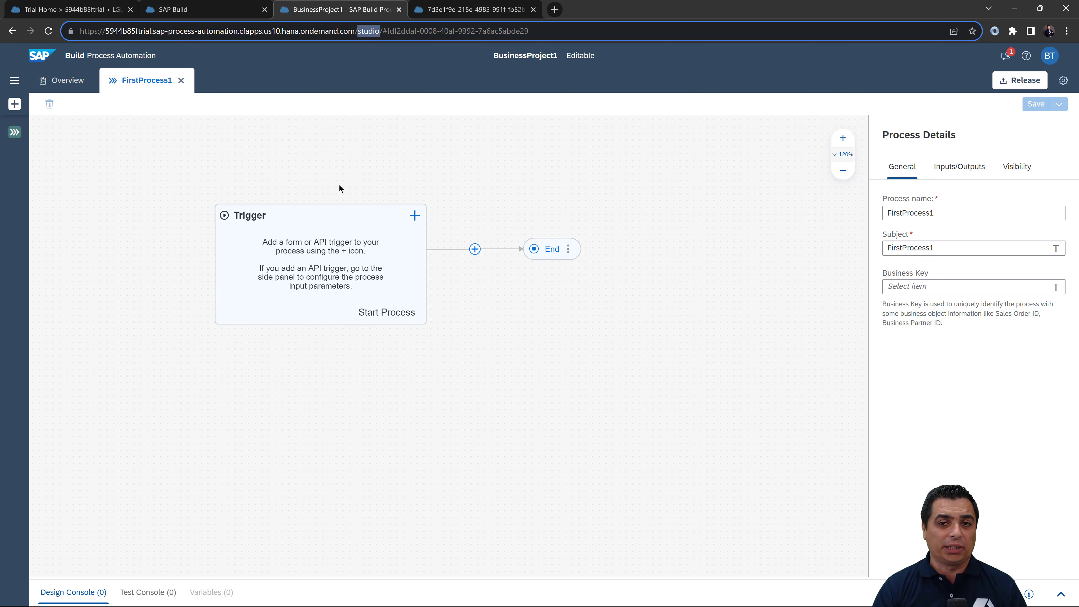
# - Look through the expanded artifact navigation, close the FirstProcess1 editor, and collapse the navigation again
pyautogui.click(14, 80)
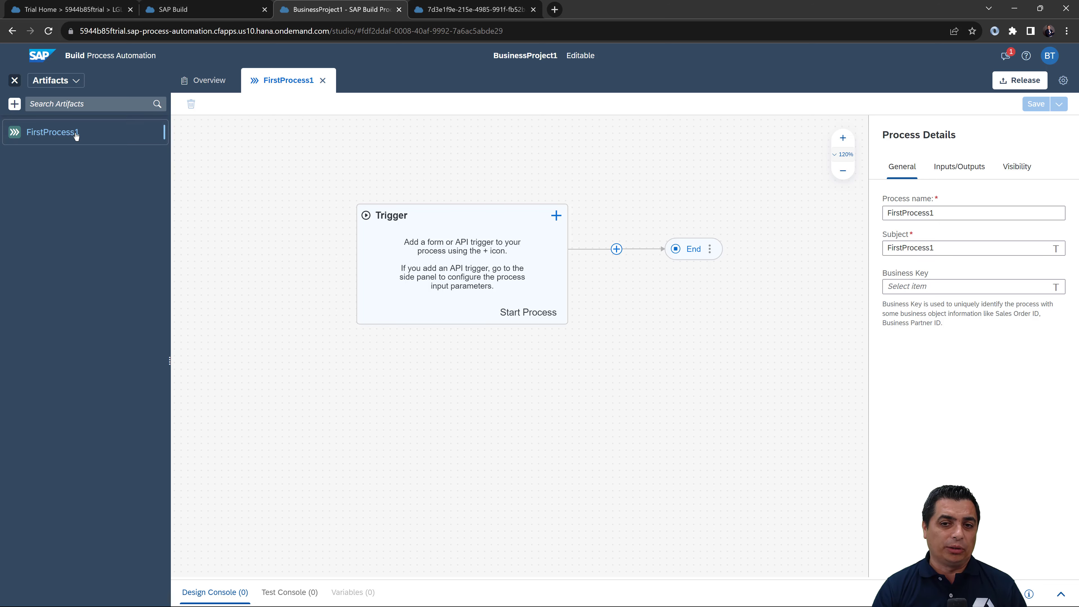
pyautogui.click(323, 81)
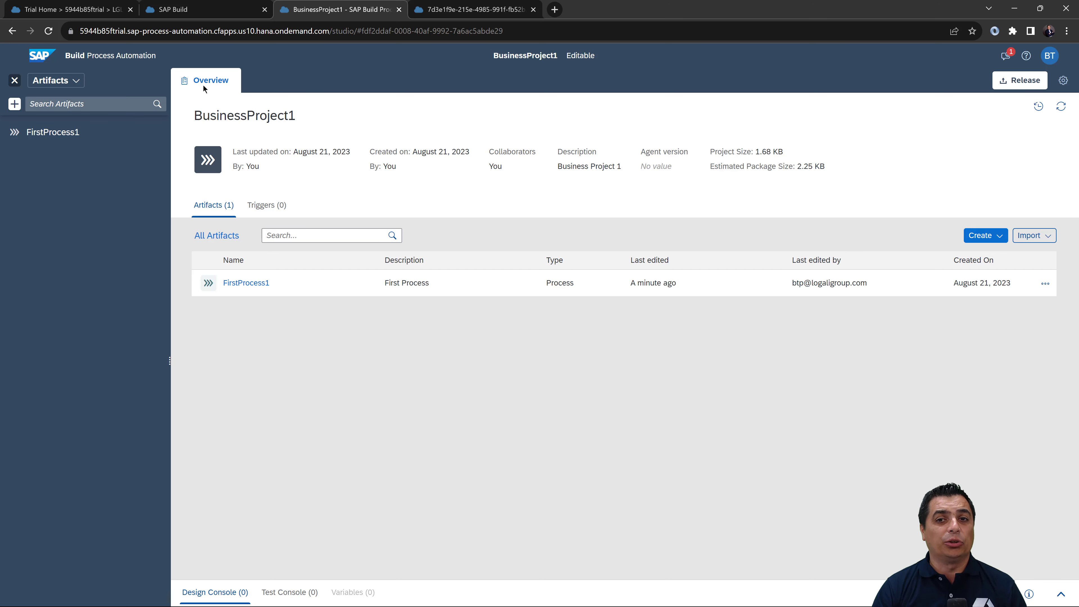
pyautogui.click(14, 81)
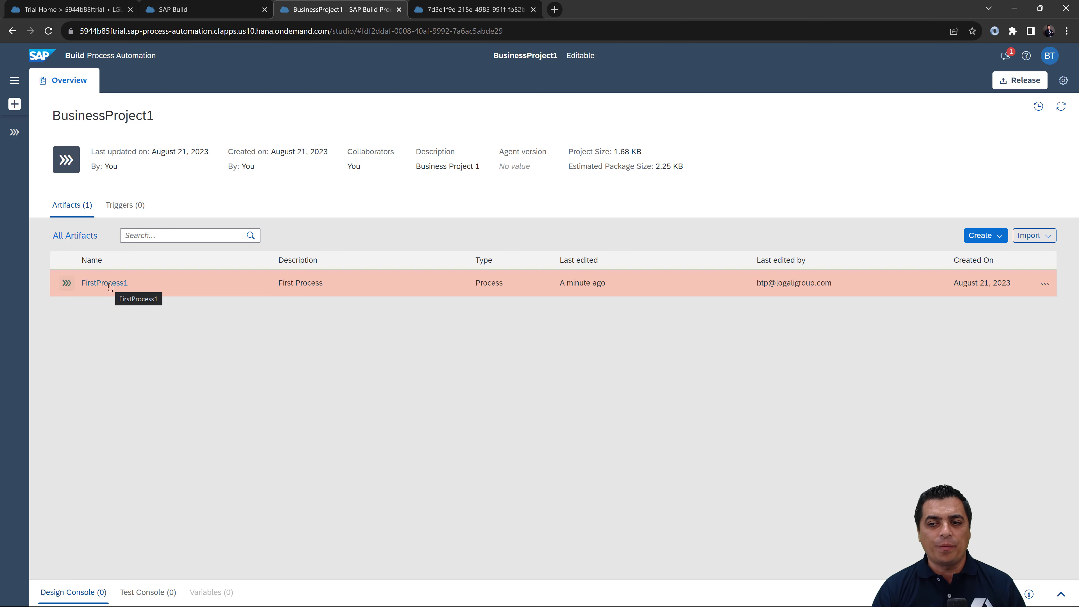
# - Highlight the artifact's Process type in the project overview and reopen FirstProcess1
pyautogui.click(493, 287)
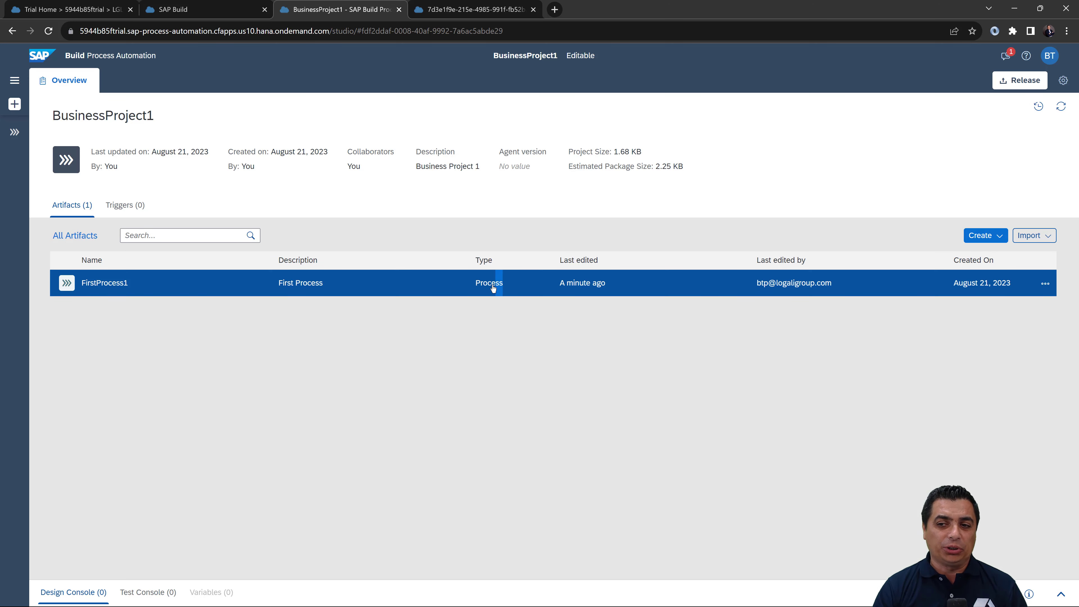
pyautogui.moveTo(493, 288); pyautogui.dragTo(477, 290)
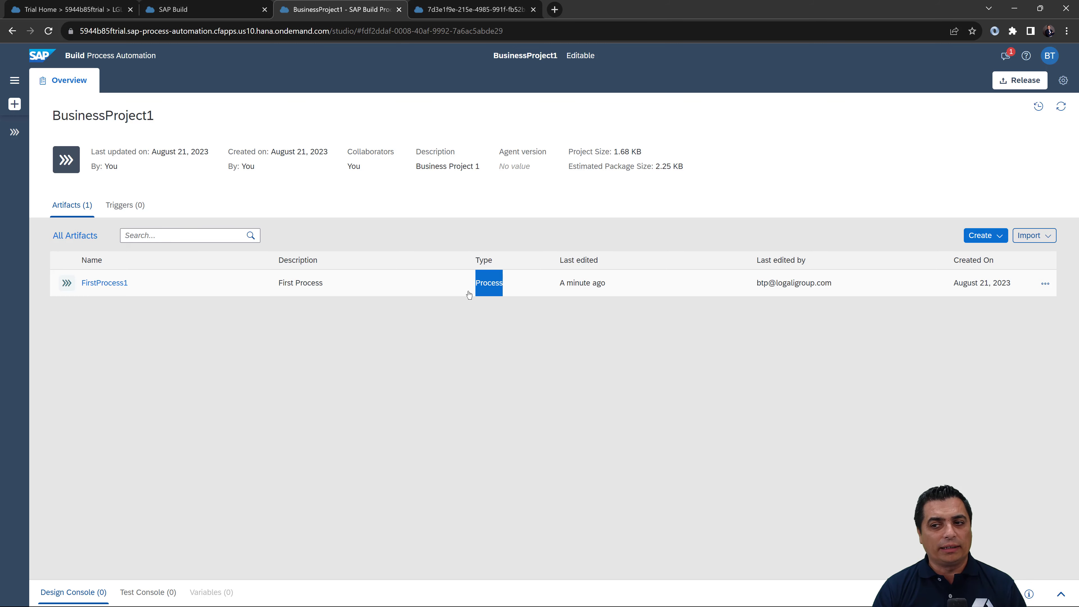
pyautogui.click(125, 285)
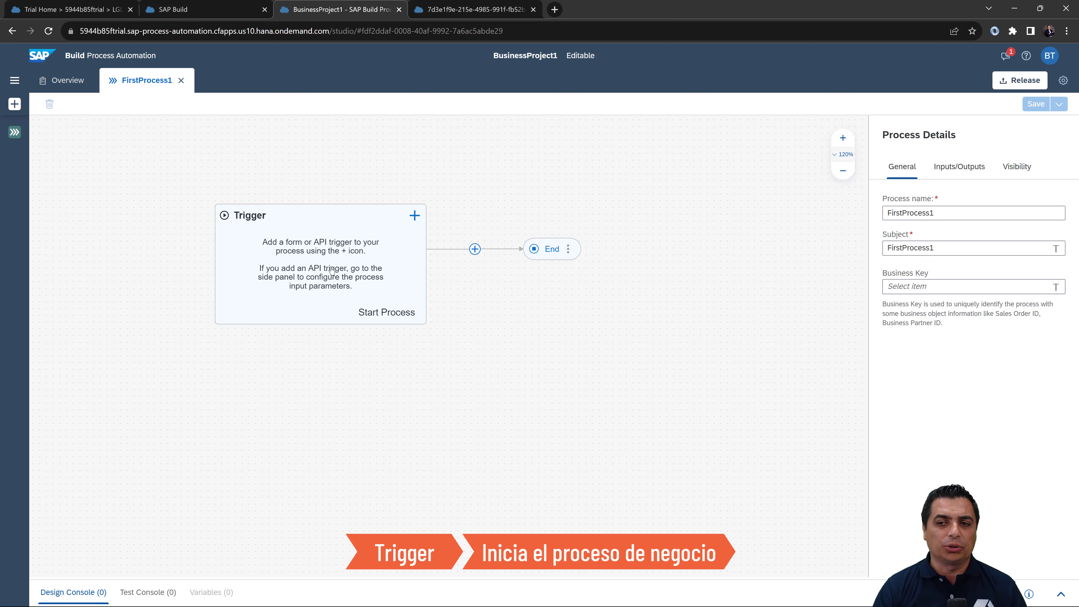
# - Examine the trigger types available for starting the process: Forms, Events and API
pyautogui.click(415, 215)
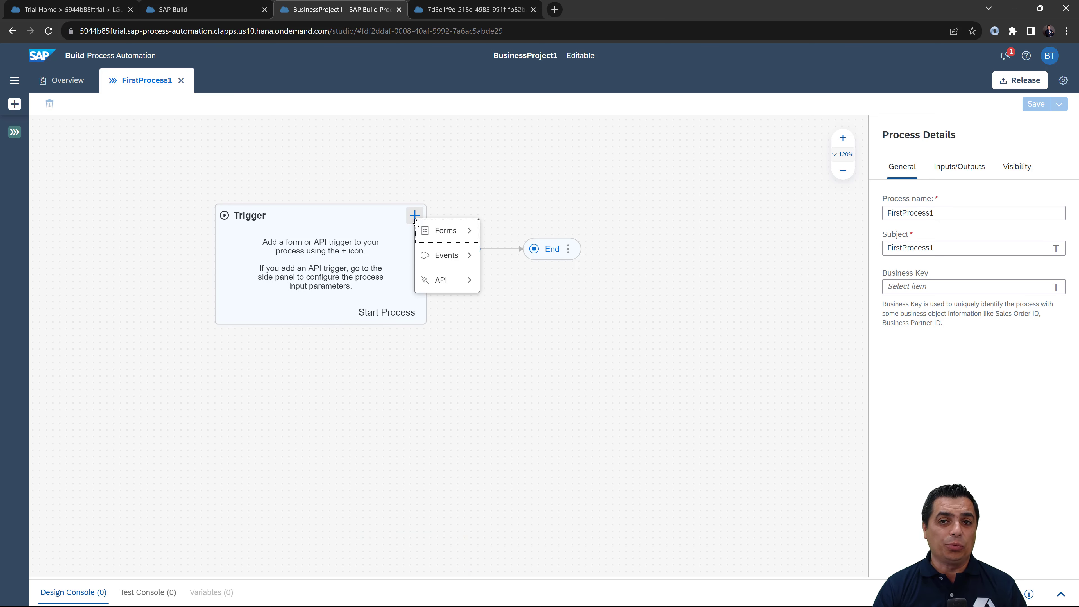
pyautogui.moveTo(416, 223)
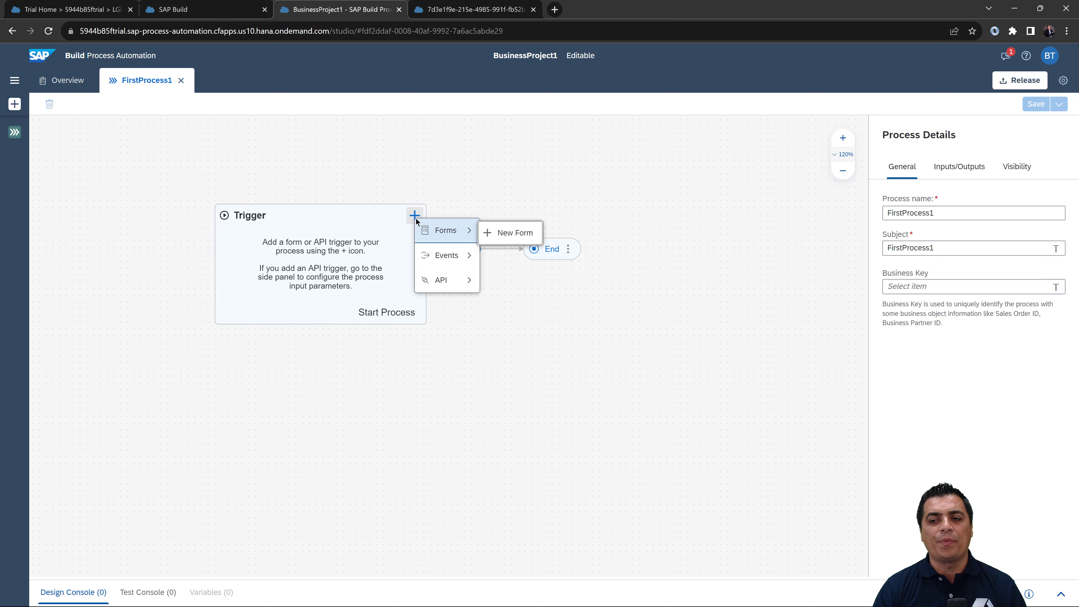
pyautogui.click(447, 234)
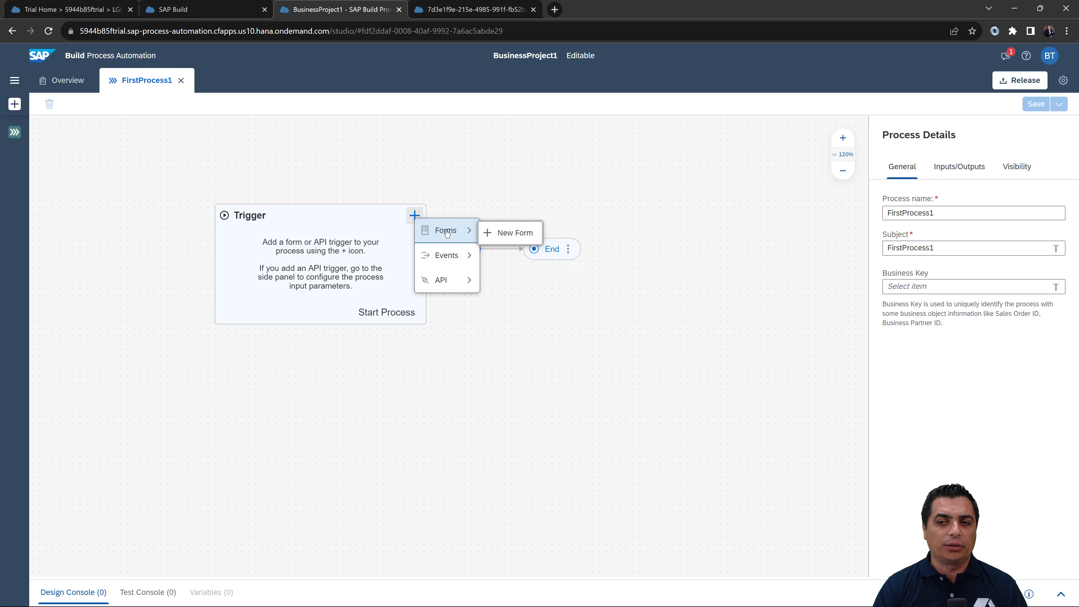
pyautogui.moveTo(455, 255)
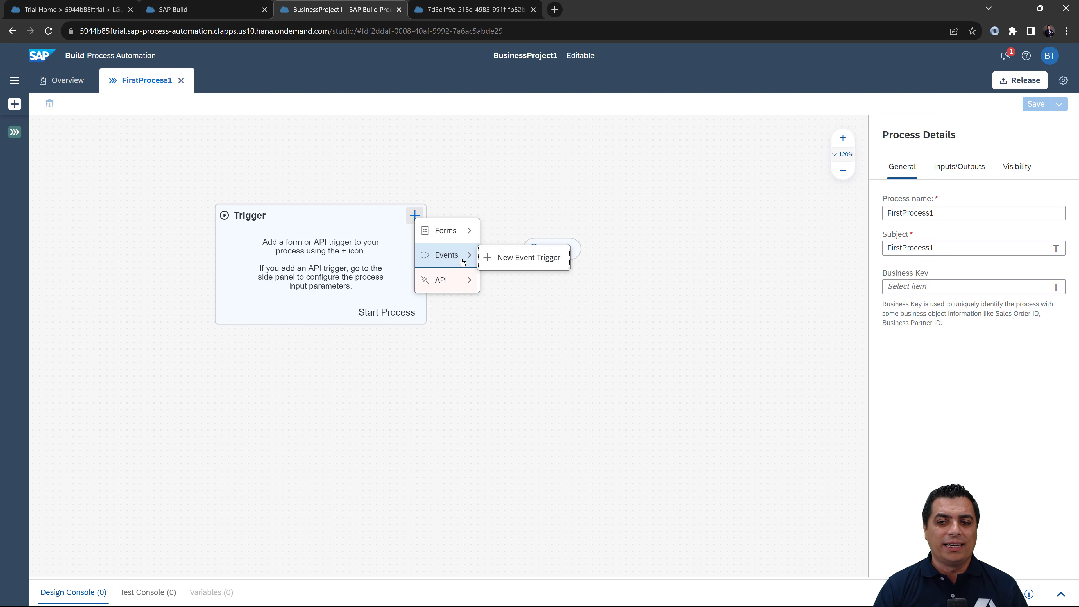
pyautogui.moveTo(463, 285)
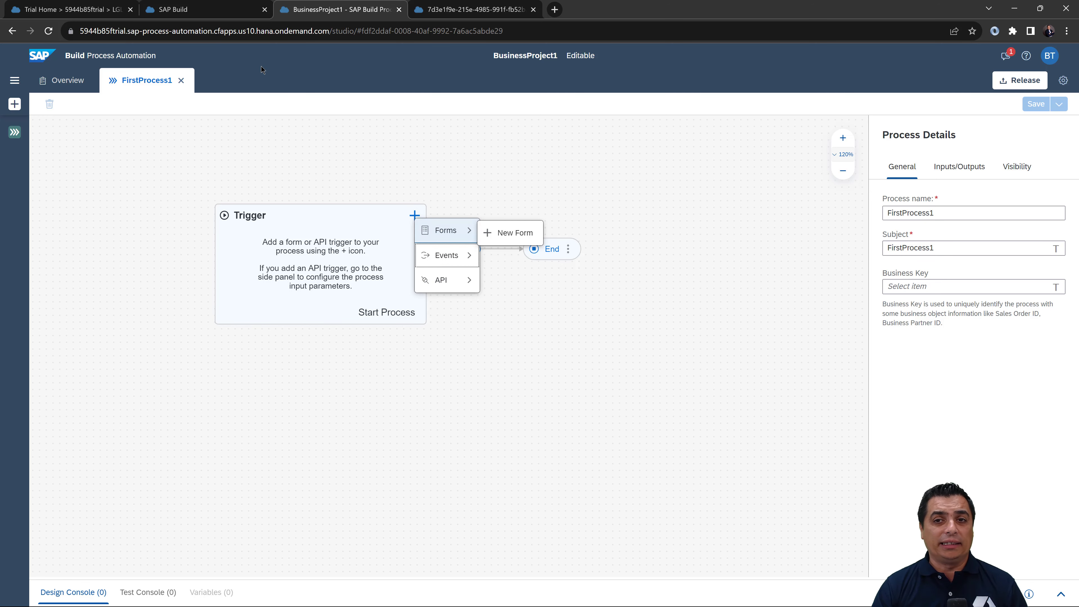
# - Review the kinds of projects that can be created from the SAP Build lobby, cancel, and return to the FirstProcess1 editor
pyautogui.click(195, 12)
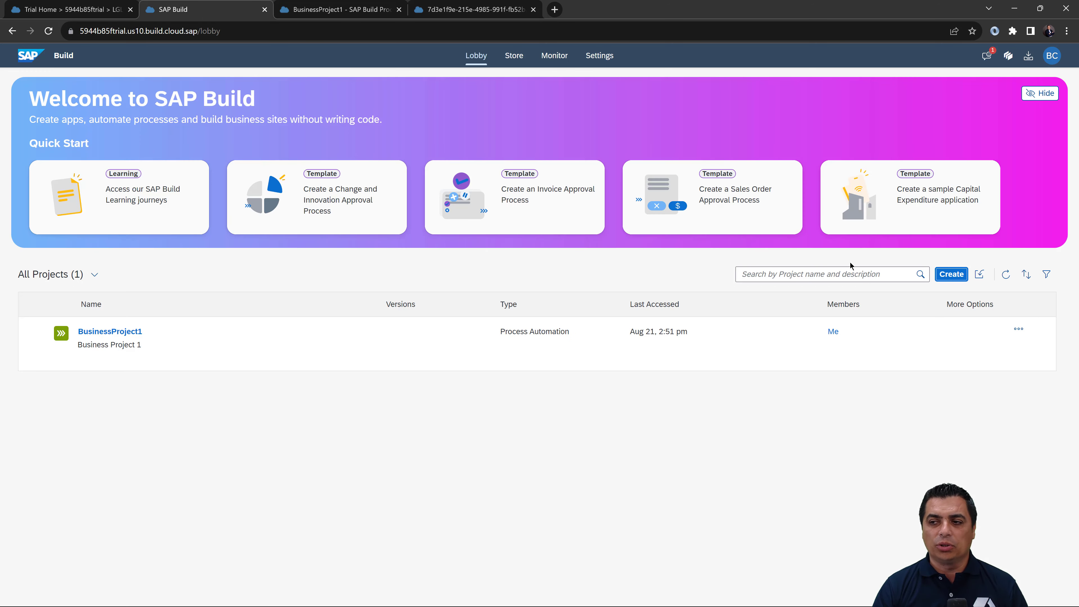
pyautogui.click(944, 275)
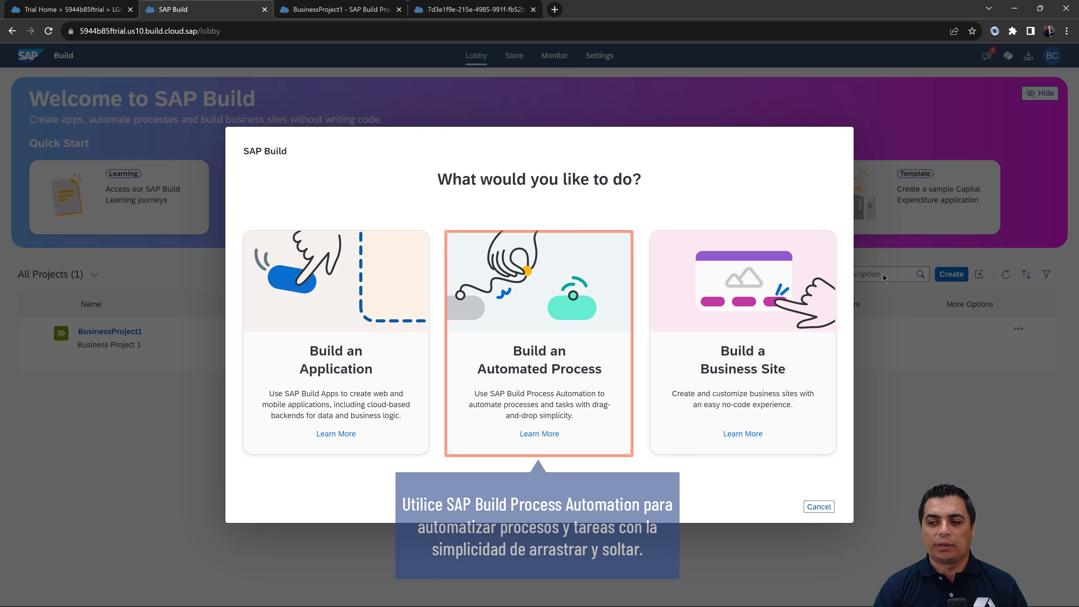
pyautogui.click(819, 507)
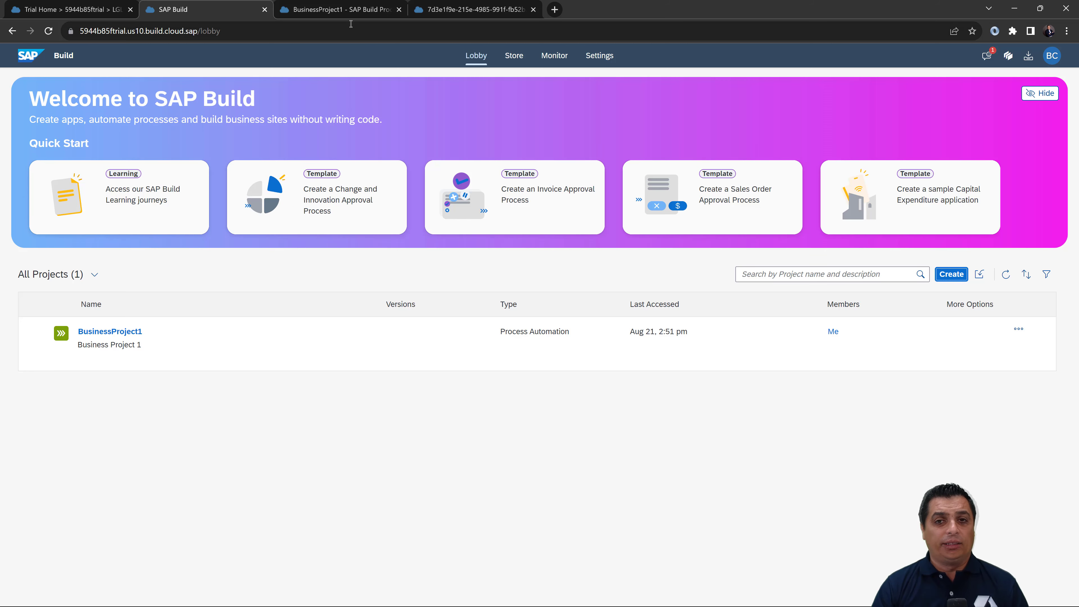
pyautogui.click(349, 16)
pyautogui.click(270, 72)
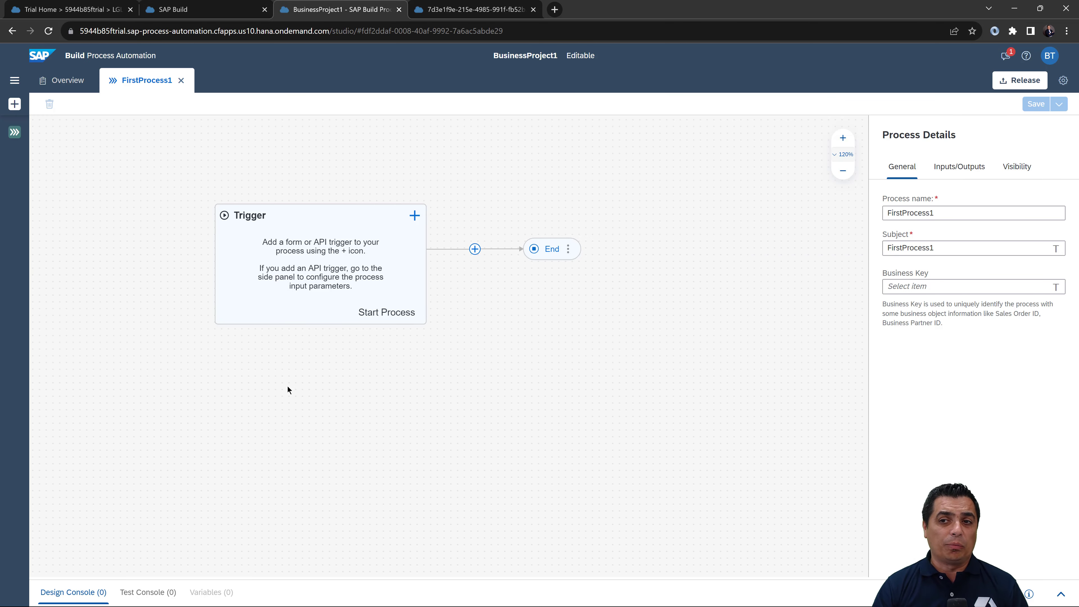